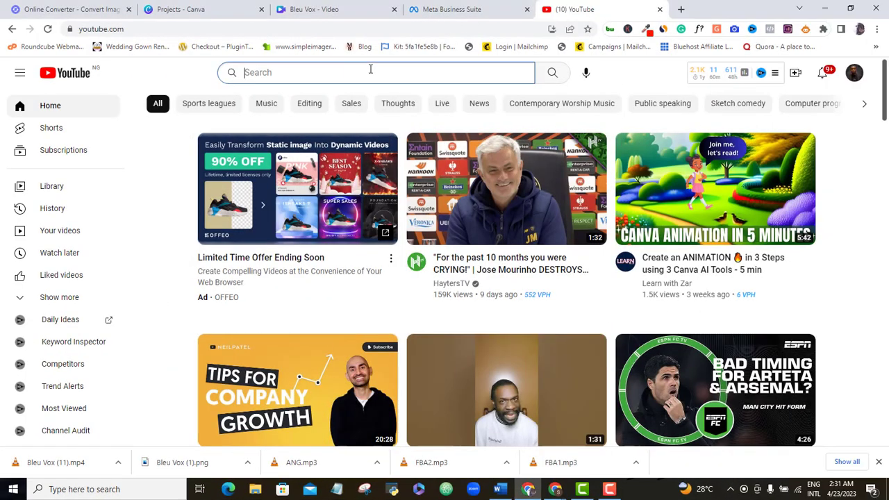
Step: Search YouTube for 'facebook business manager set up' and scroll through the video results
{"action": "left_click", "coordinate": [370, 69]}
{"action": "type", "text": "fac"}
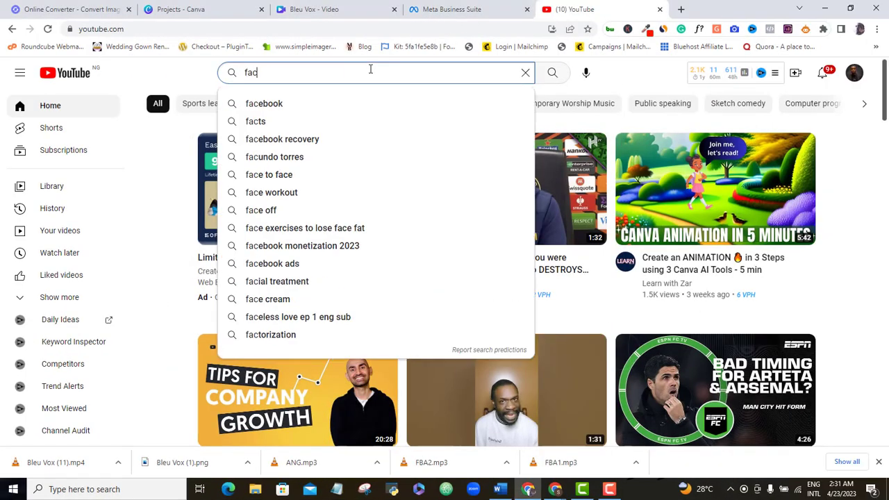
{"action": "type", "text": "ebook business mana"}
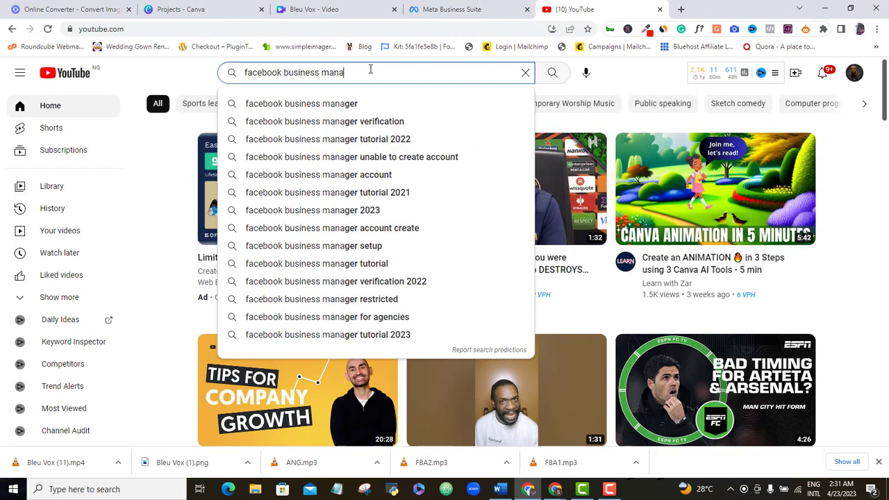
{"action": "type", "text": "ger set up"}
{"action": "key", "text": "Return"}
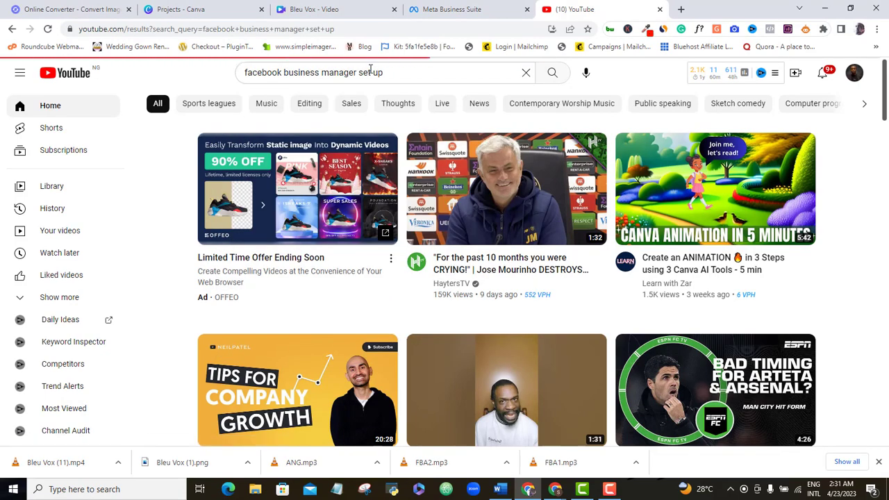
{"action": "scroll", "coordinate": [886, 87], "scroll_direction": "down", "scroll_amount": 3}
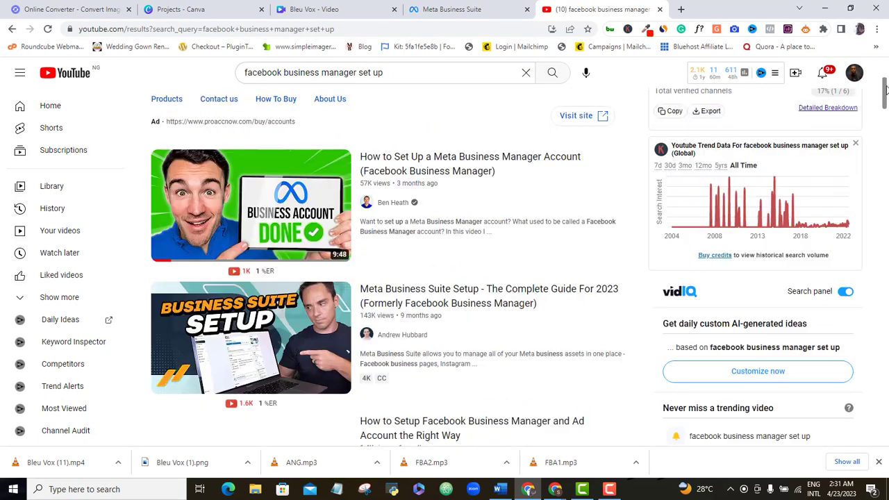
{"action": "scroll", "coordinate": [886, 87], "scroll_direction": "down", "scroll_amount": 4}
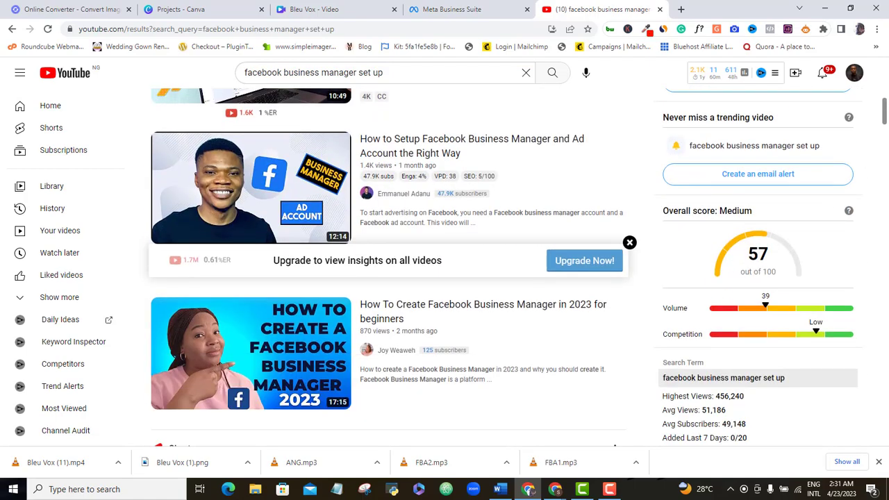
{"action": "left_click_drag", "start_coordinate": [886, 108], "coordinate": [887, 346]}
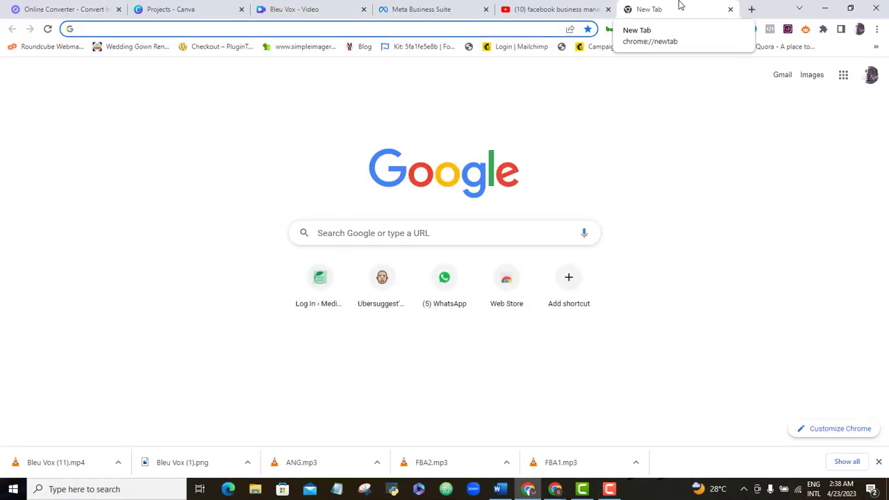
{"action": "type", "text": "www.faceo"}
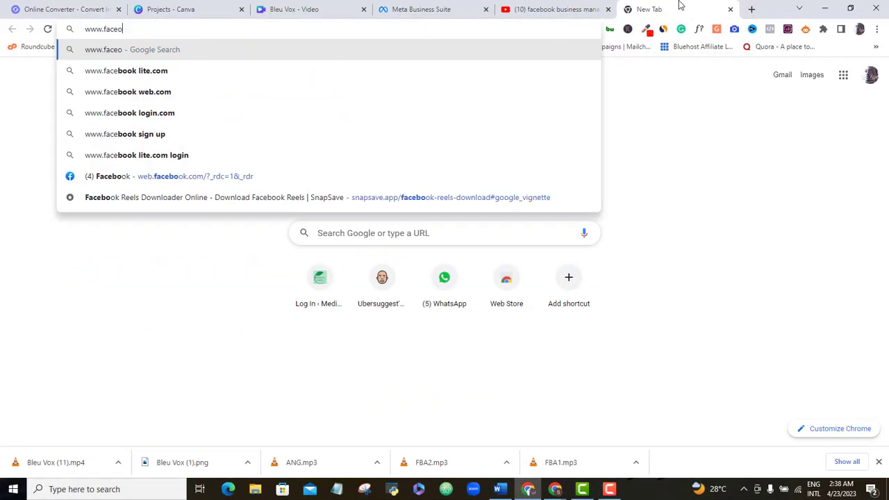
{"action": "type", "text": "o"}
{"action": "key", "text": "BackSpace"}
{"action": "key", "text": "BackSpace"}
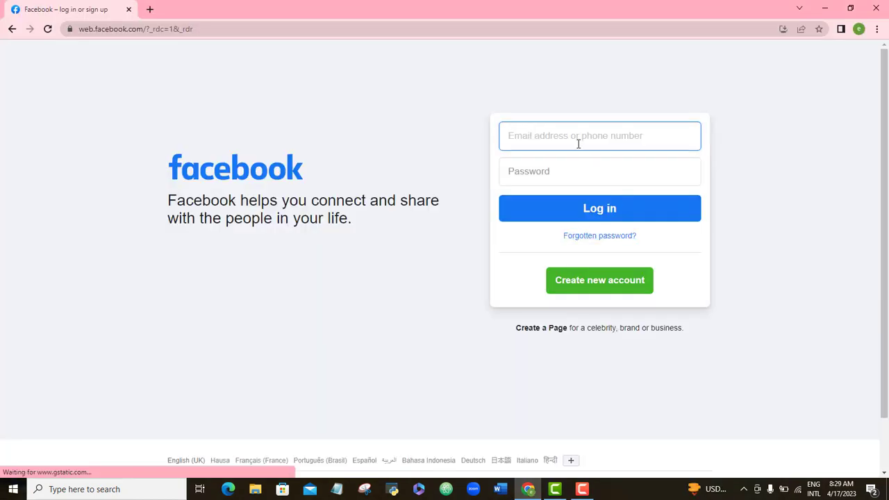
{"action": "left_click", "coordinate": [573, 137]}
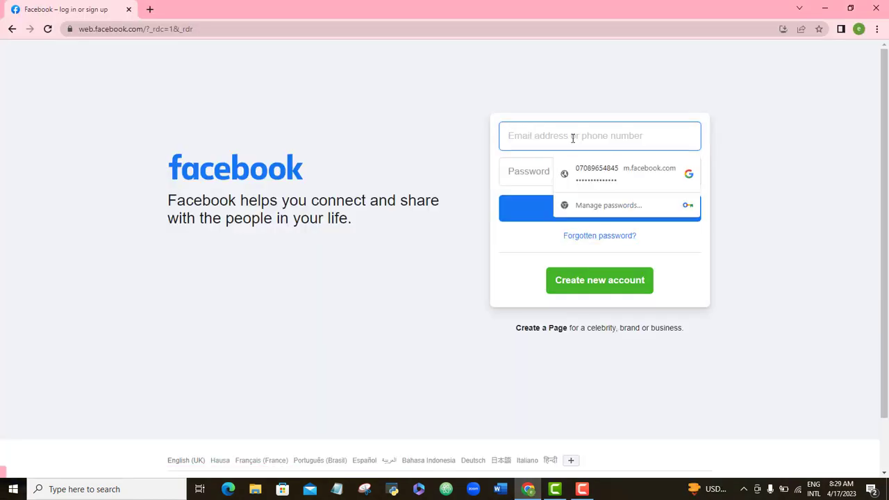
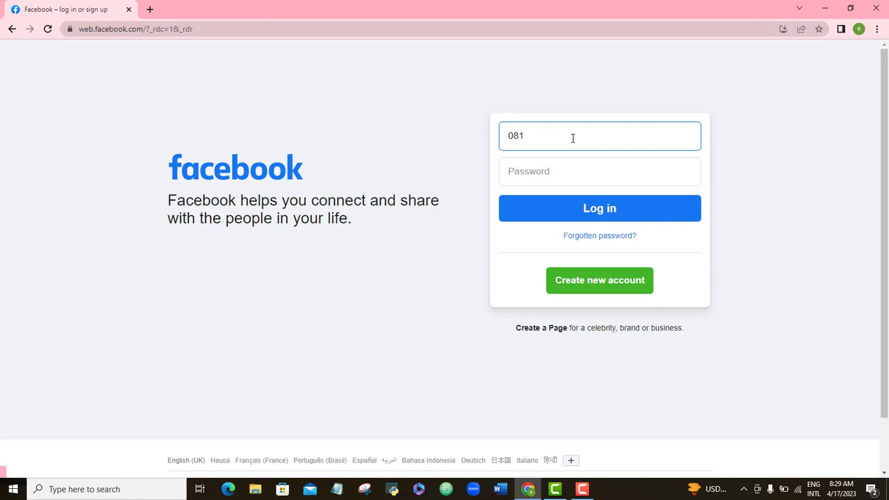
{"action": "left_click", "coordinate": [534, 171]}
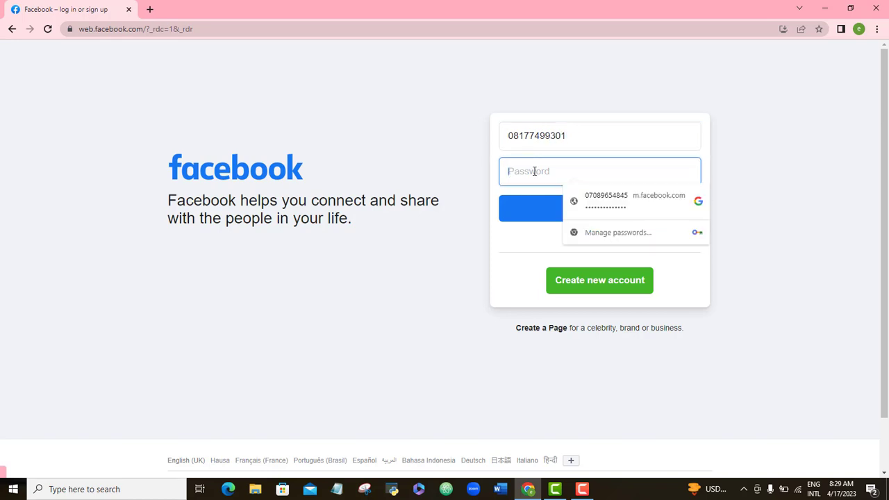
{"action": "type", "text": "******"}
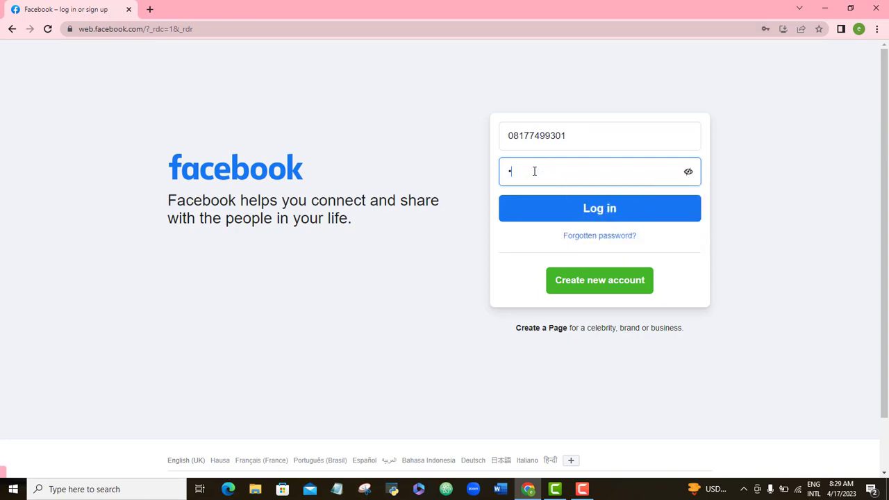
{"action": "left_click", "coordinate": [689, 174]}
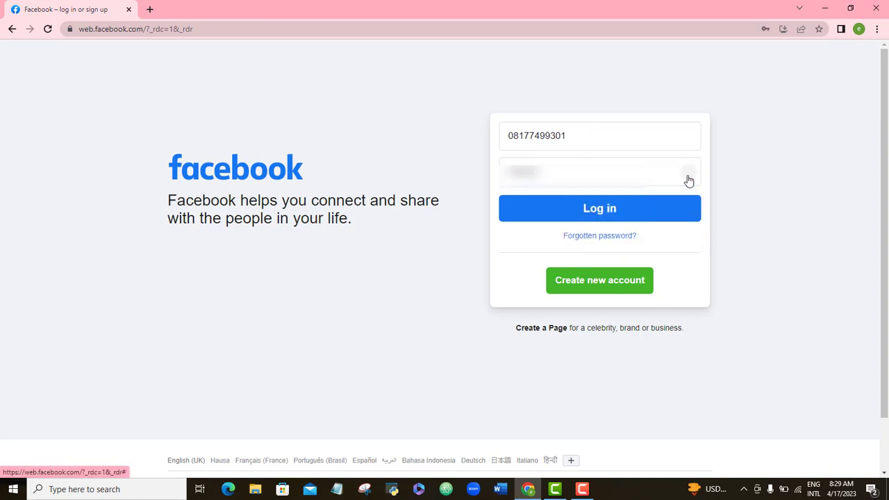
{"action": "left_click", "coordinate": [602, 209]}
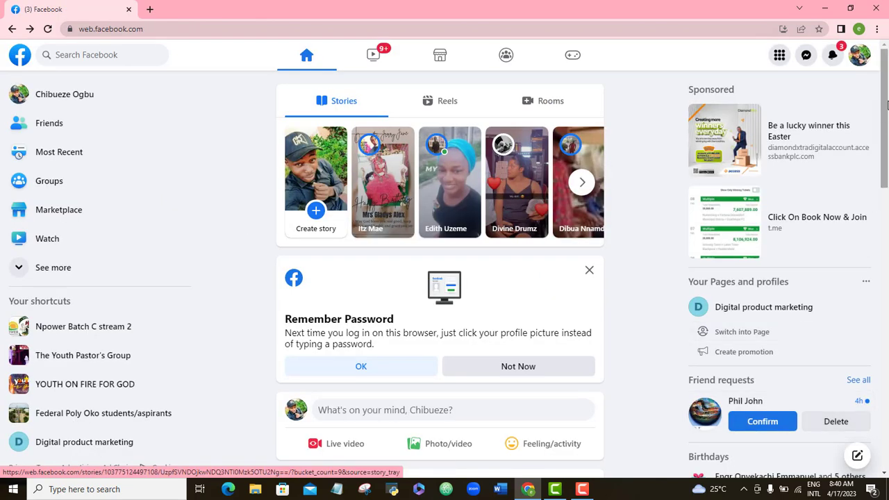
{"action": "scroll", "coordinate": [886, 104], "scroll_direction": "down", "scroll_amount": 6}
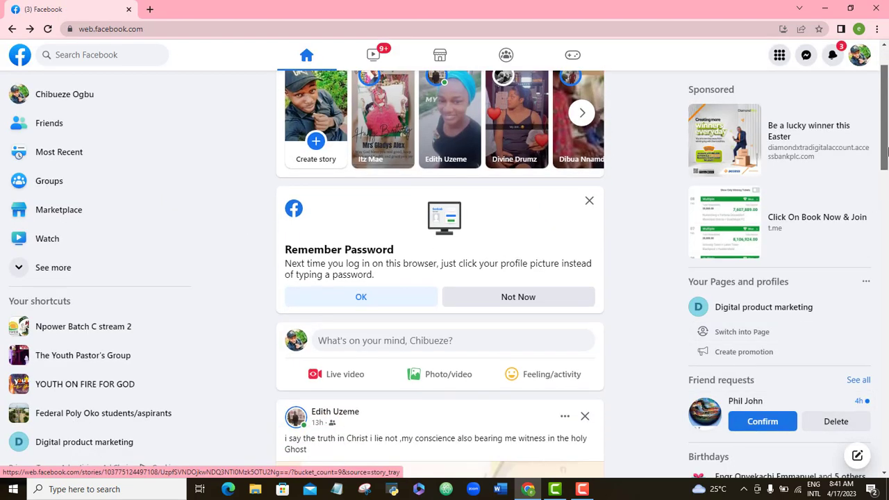
{"action": "scroll", "coordinate": [885, 119], "scroll_direction": "up", "scroll_amount": 6}
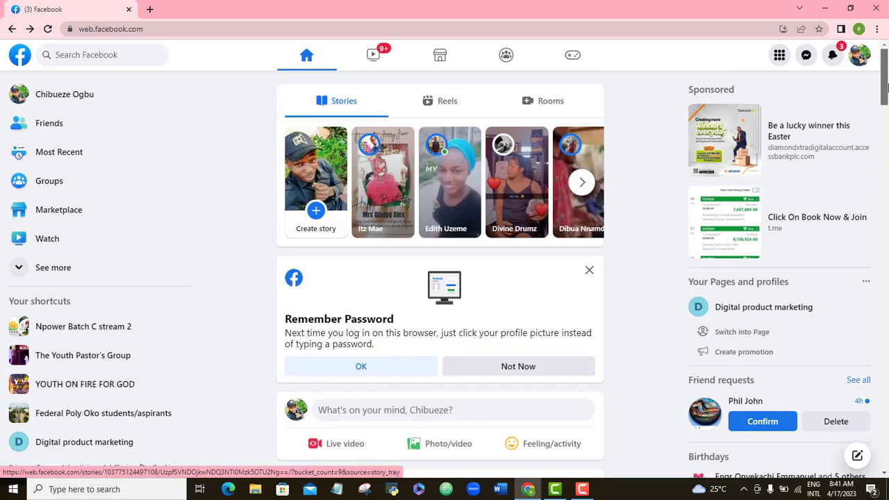
Step: Open business.facebook.com/overview in a new browser tab
{"action": "left_click", "coordinate": [150, 9]}
{"action": "left_click", "coordinate": [162, 27]}
{"action": "type", "text": "bu"}
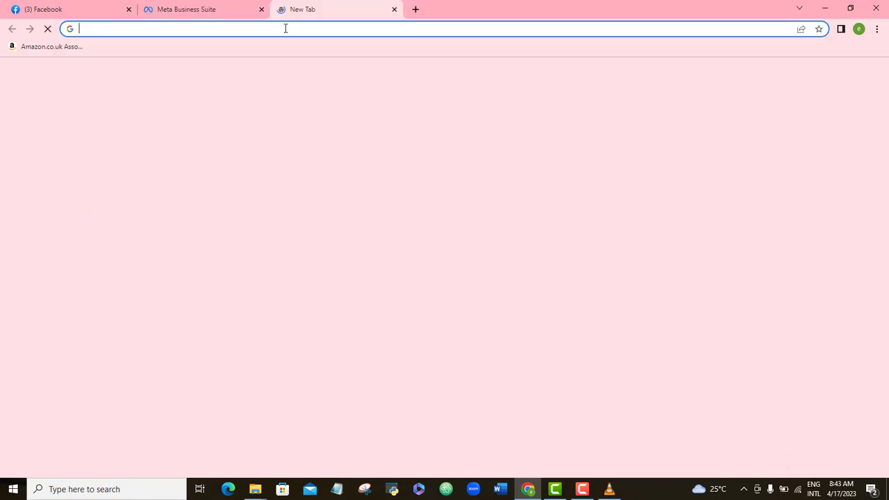
{"action": "left_click", "coordinate": [286, 27]}
{"action": "type", "text": "business"}
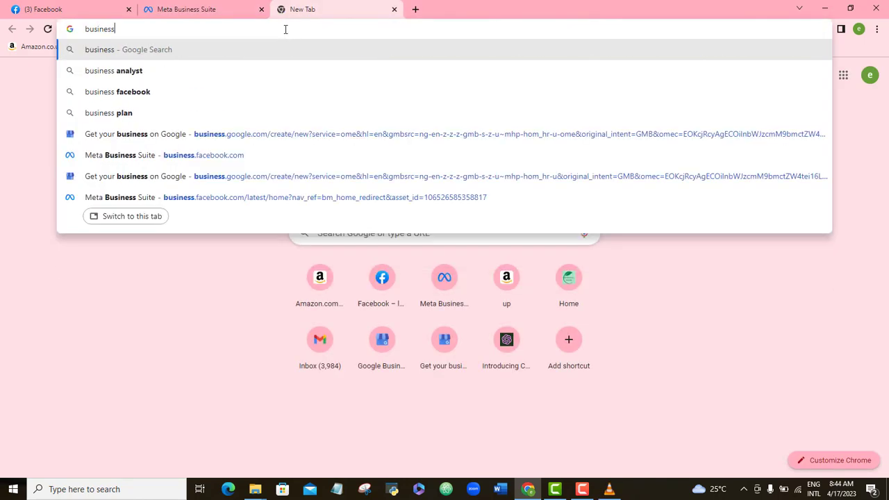
{"action": "type", "text": ".face"}
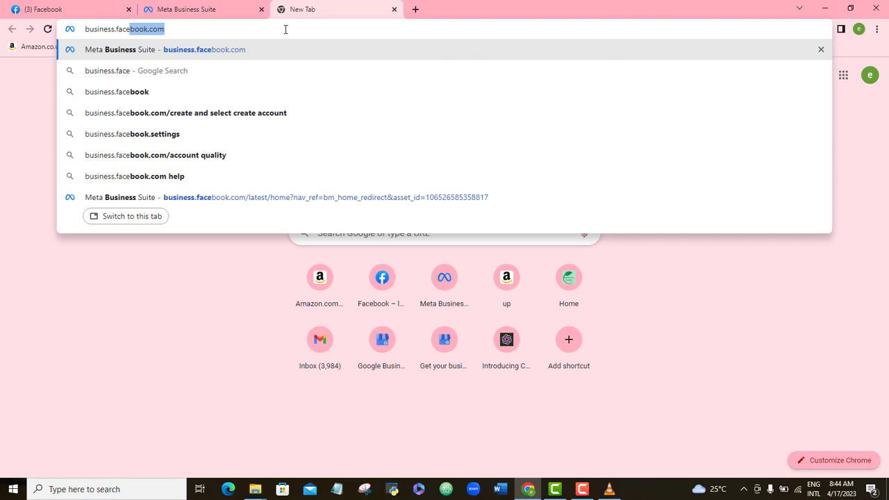
{"action": "type", "text": "book.com/over"}
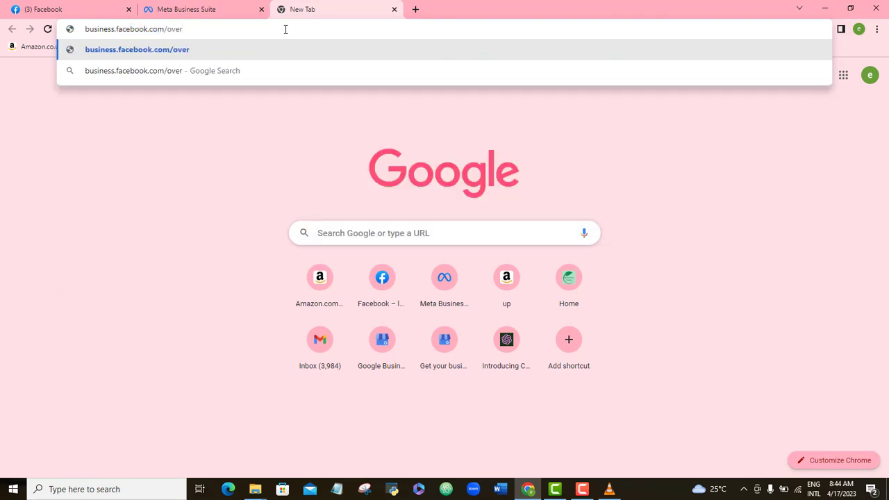
{"action": "type", "text": "view"}
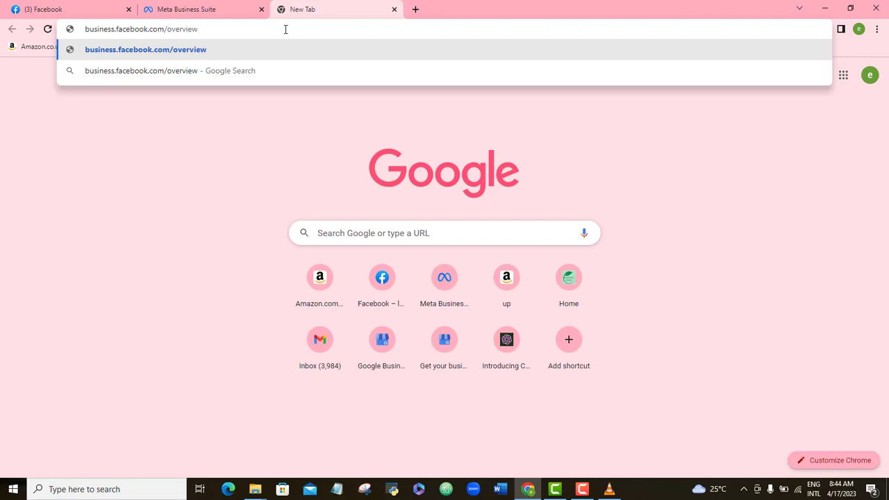
{"action": "key", "text": "Return"}
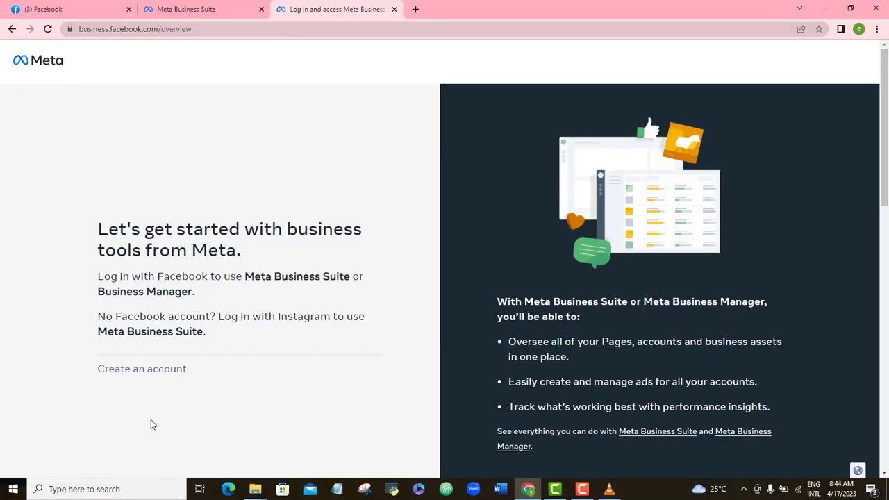
Step: Create the business account 'Affiliate Marketing01' with the business email address and submit it
{"action": "left_click", "coordinate": [145, 375]}
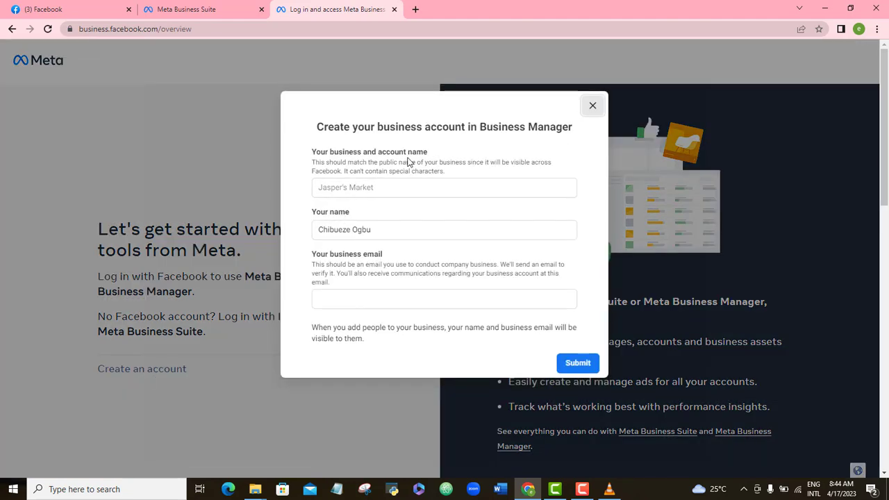
{"action": "left_click", "coordinate": [372, 188]}
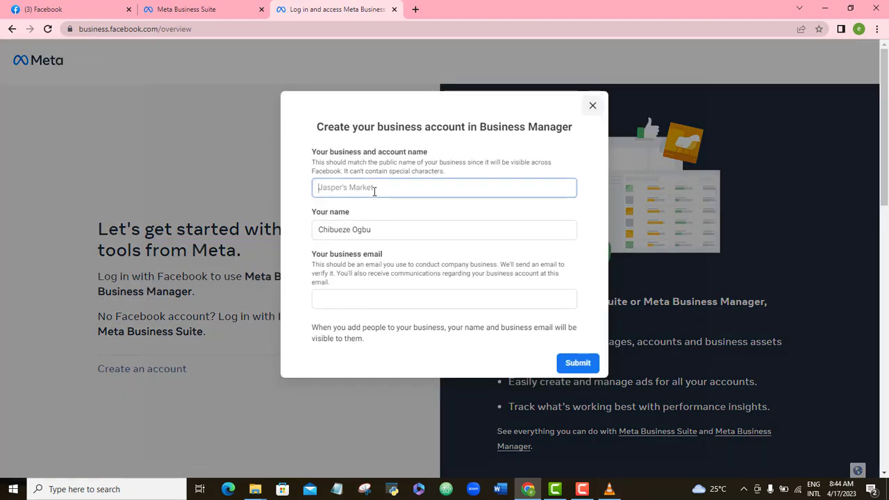
{"action": "type", "text": "Affili"}
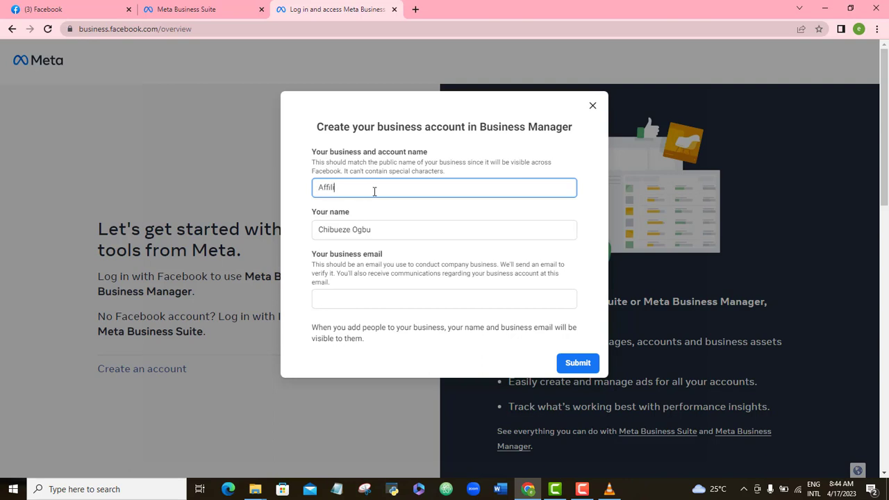
{"action": "type", "text": "ate Marketing01"}
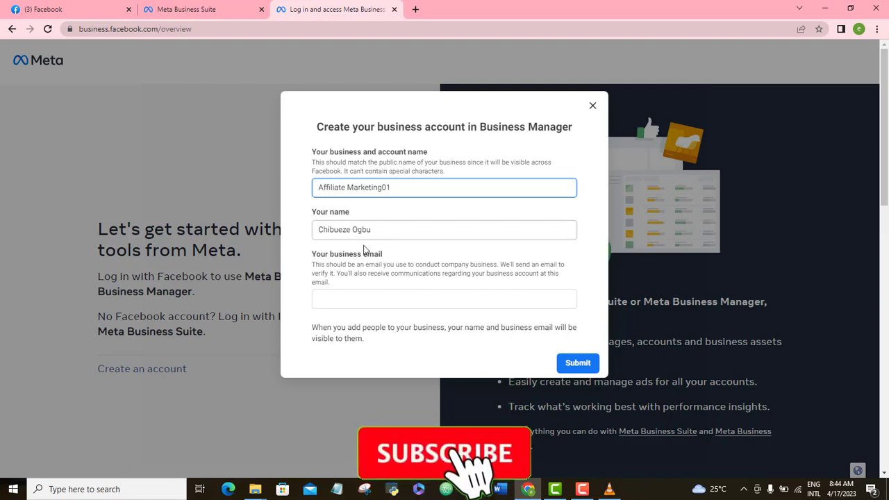
{"action": "left_click", "coordinate": [362, 298]}
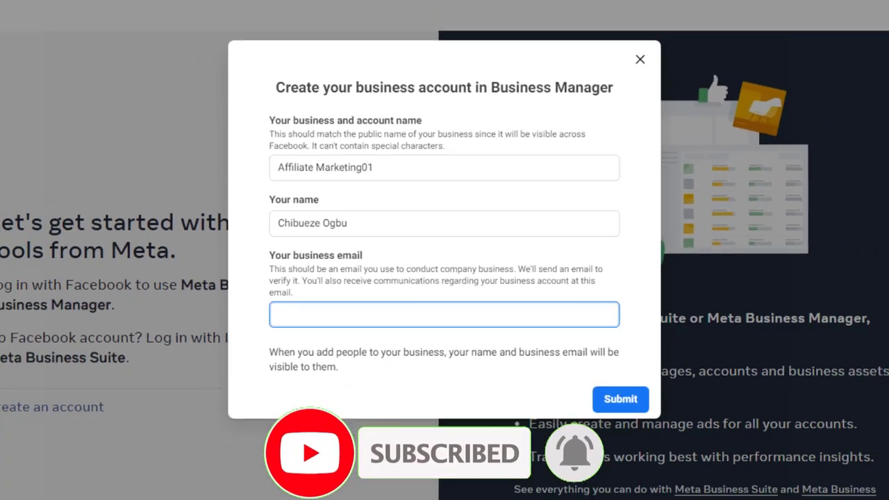
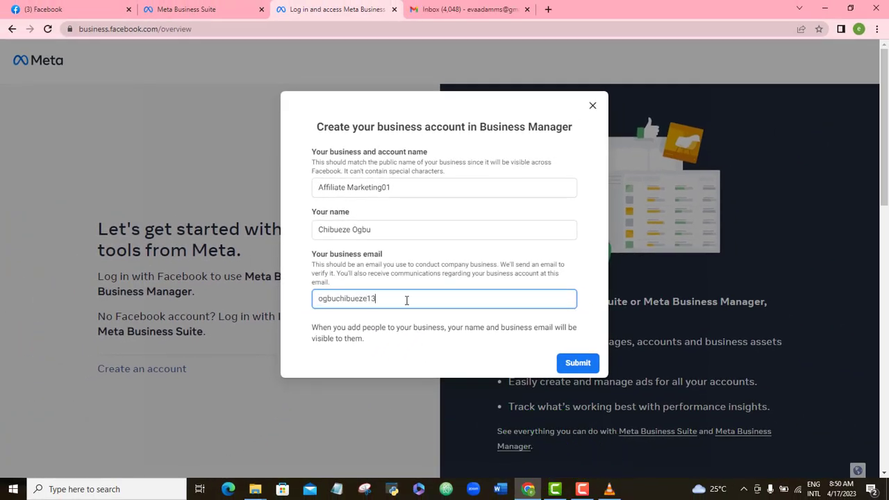
{"action": "left_click", "coordinate": [573, 366]}
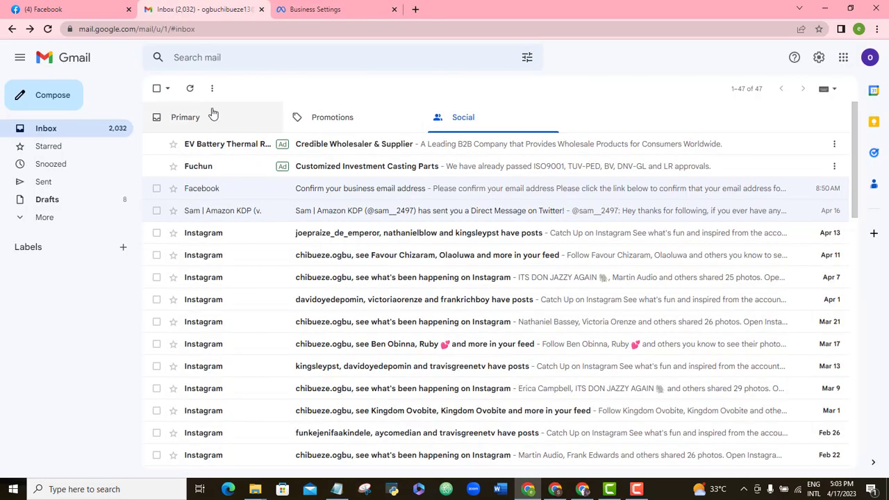
{"action": "left_click", "coordinate": [213, 120]}
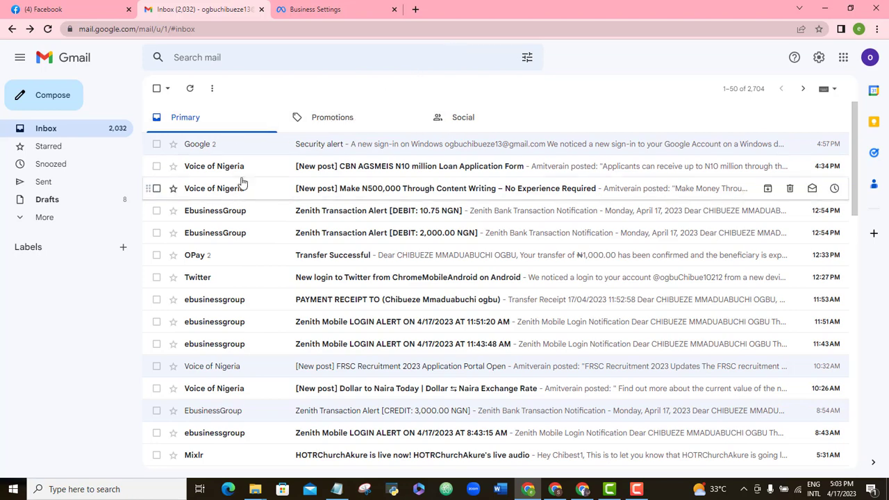
Step: Confirm the business email from Facebook's mail in Gmail's Social tab, then return to Business Settings
{"action": "left_click", "coordinate": [477, 125]}
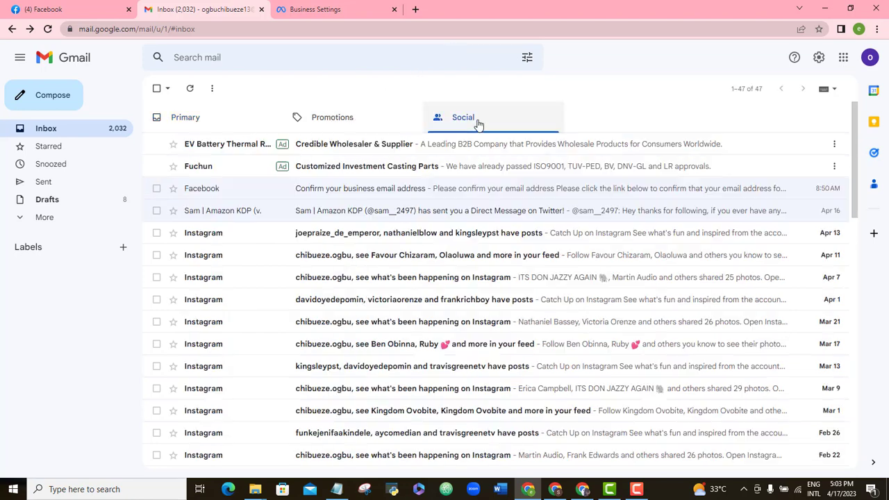
{"action": "left_click", "coordinate": [358, 199]}
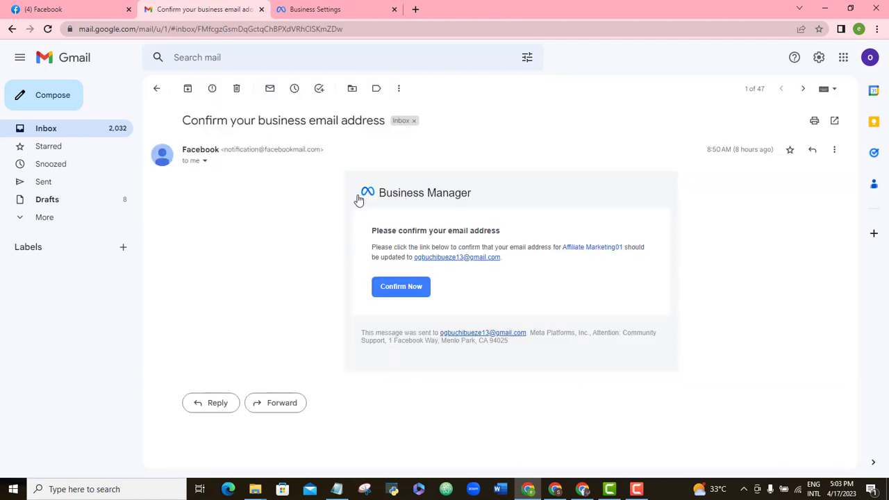
{"action": "left_click", "coordinate": [412, 289]}
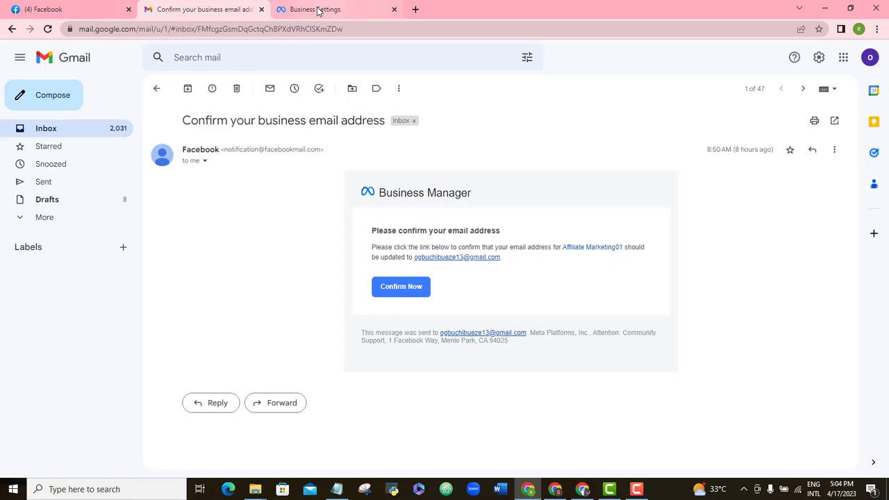
{"action": "left_click", "coordinate": [317, 9]}
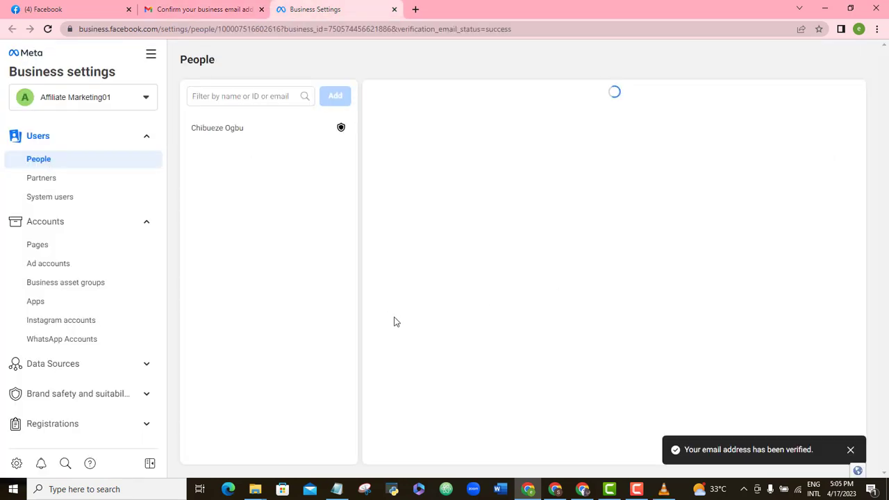
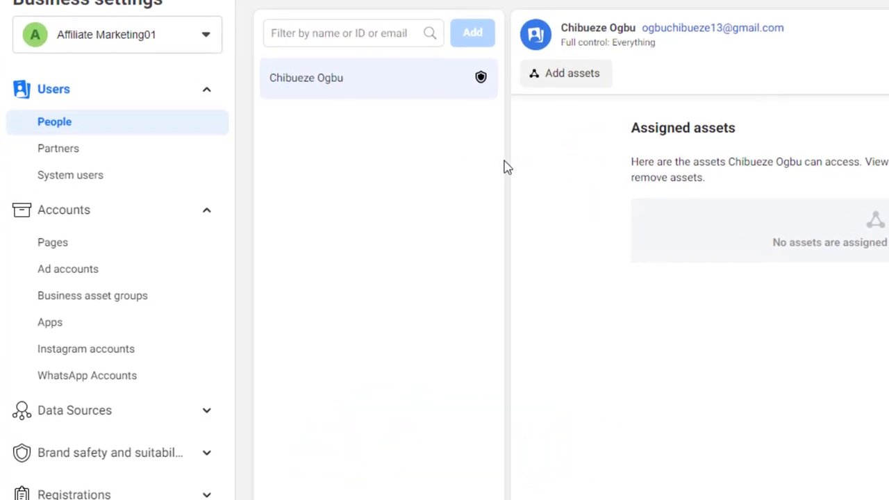
Step: Go to Accounts > Pages in Affiliate Marketing01's Business Settings sidebar
{"action": "left_click", "coordinate": [69, 249]}
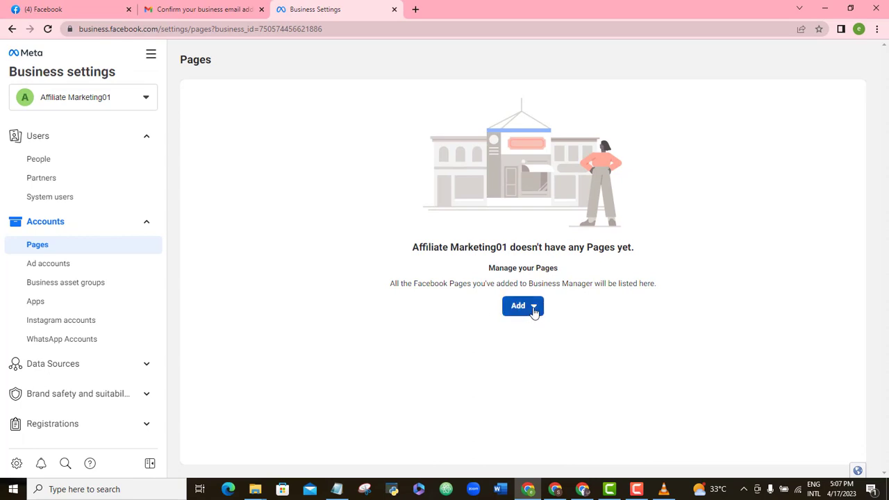
Step: Show the Add dropdown's Page options on the empty Pages screen
{"action": "left_click", "coordinate": [526, 312]}
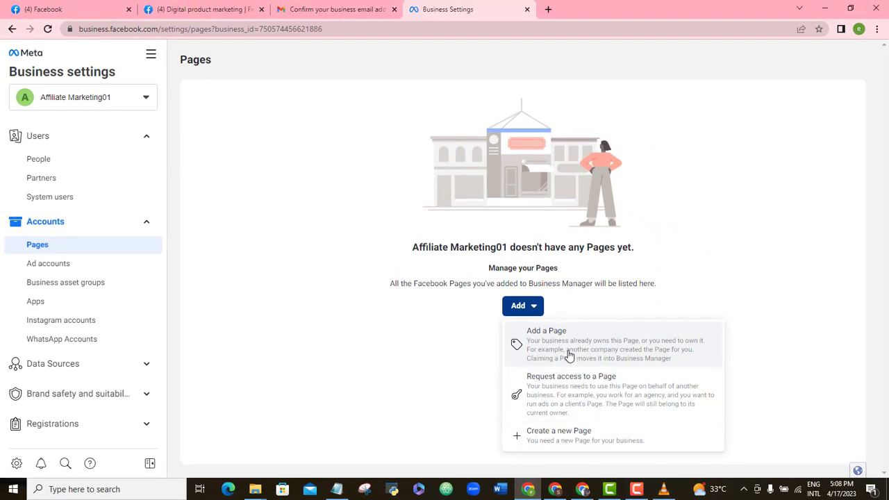
Step: Fill in a new Page 'My New Page' with Health/beauty category and bio 'My New Pag', accepting terms
{"action": "left_click", "coordinate": [568, 355]}
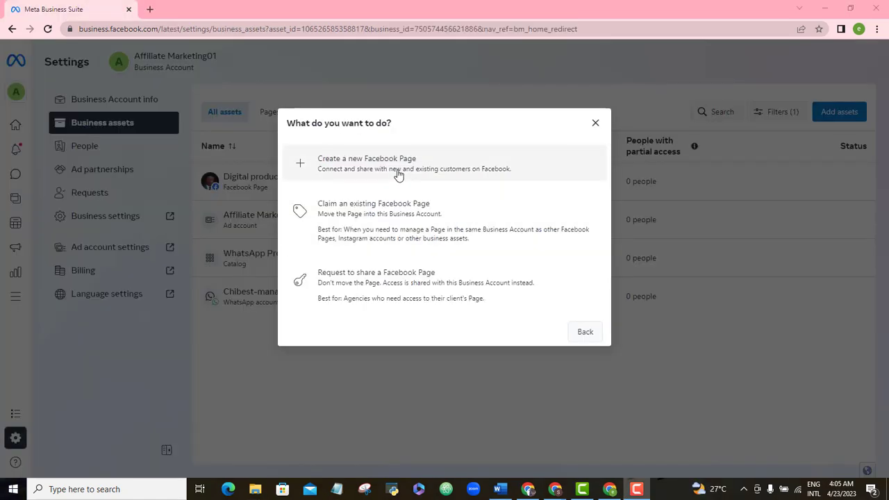
{"action": "left_click", "coordinate": [369, 168]}
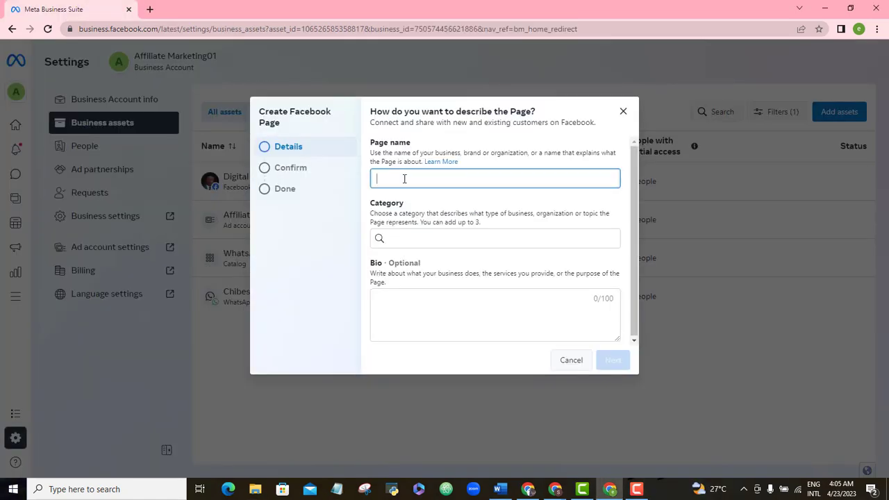
{"action": "type", "text": "My New Page"}
{"action": "left_click", "coordinate": [395, 239]}
{"action": "type", "text": "Health"}
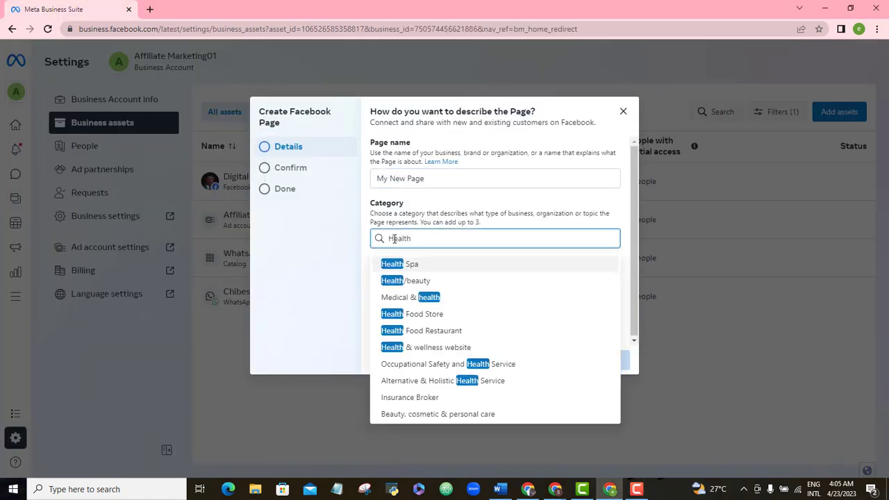
{"action": "left_click", "coordinate": [431, 272]}
{"action": "left_click", "coordinate": [421, 299]}
{"action": "type", "text": "My New Pag"}
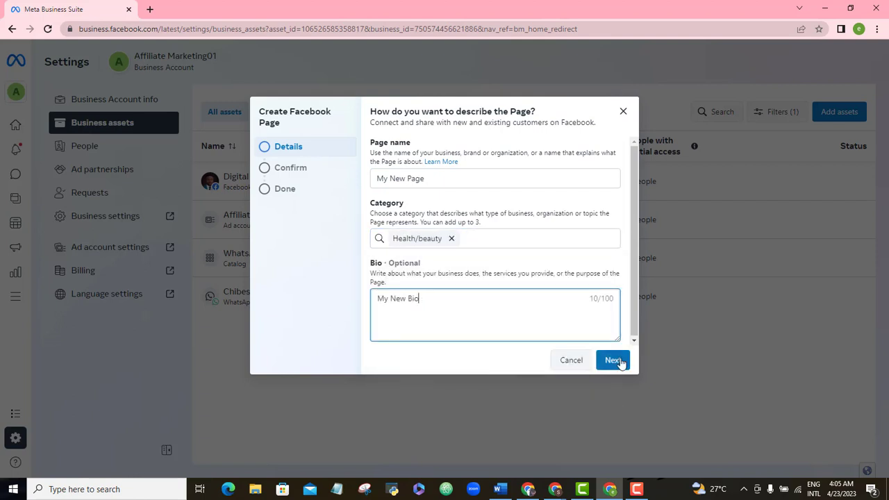
{"action": "left_click", "coordinate": [615, 362]}
{"action": "left_click", "coordinate": [376, 293]}
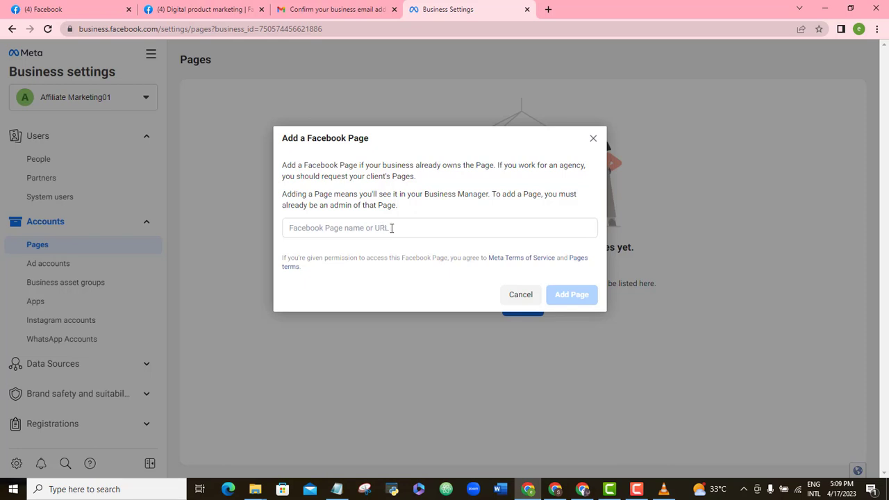
Step: Search 'digi', add the Digital product marketing Page, and close the confirmation
{"action": "left_click", "coordinate": [392, 228]}
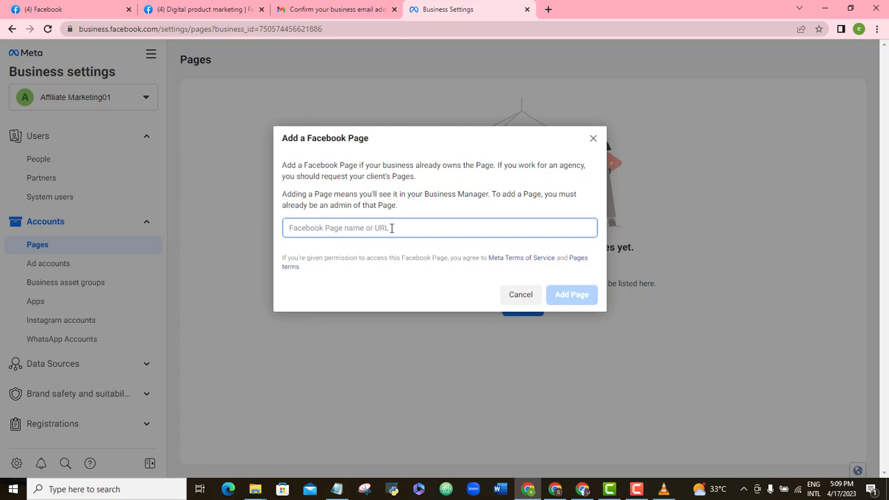
{"action": "type", "text": "digi"}
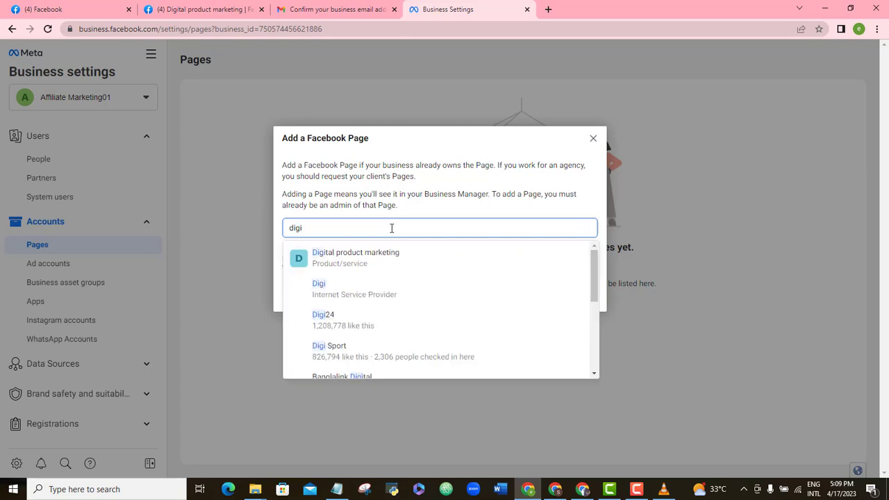
{"action": "key", "text": "ctrl+a"}
{"action": "type", "text": "digi"}
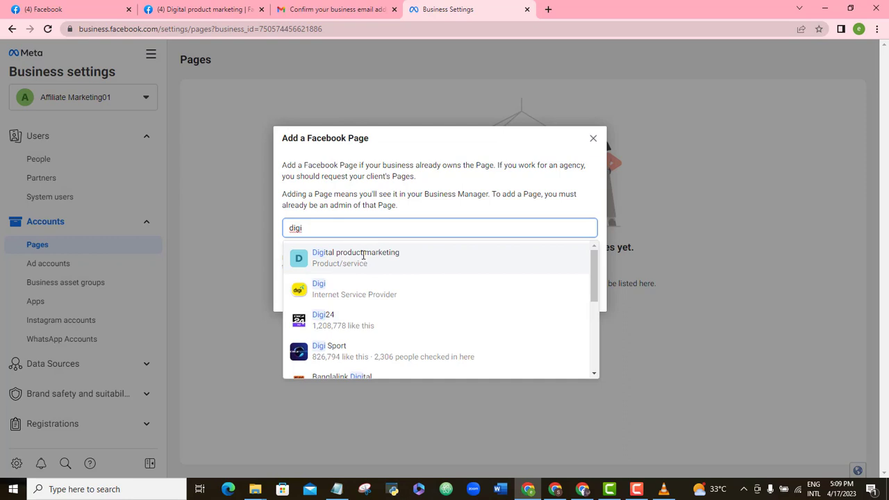
{"action": "left_click", "coordinate": [363, 254]}
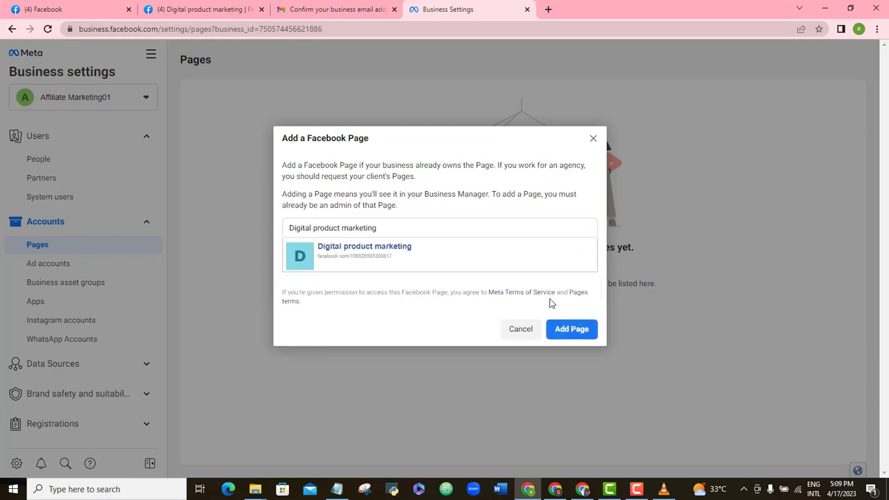
{"action": "left_click", "coordinate": [572, 332]}
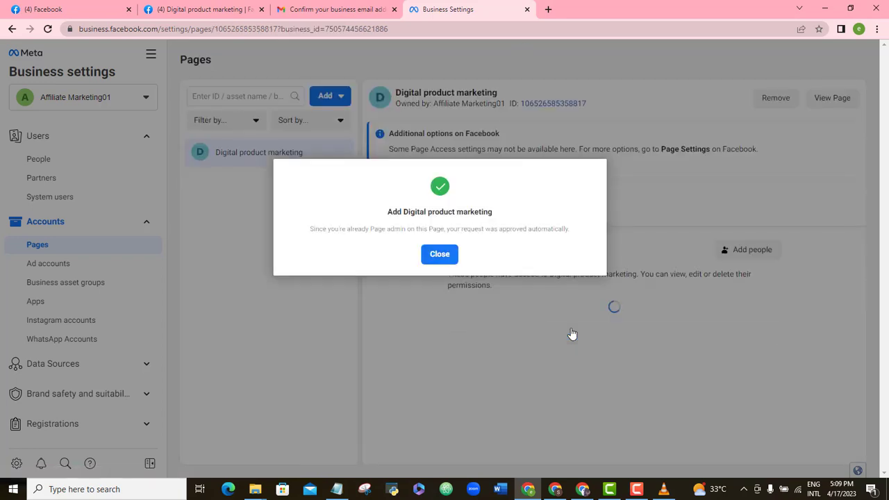
{"action": "left_click", "coordinate": [440, 255]}
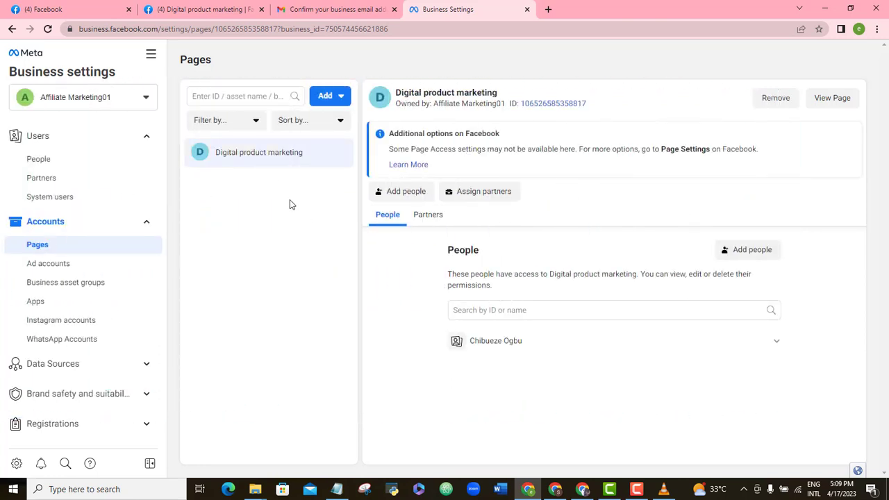
{"action": "scroll", "coordinate": [84, 264], "scroll_direction": "down", "scroll_amount": 1}
Step: Connect the already signed-in Instagram profile under Instagram accounts
{"action": "left_click", "coordinate": [77, 287]}
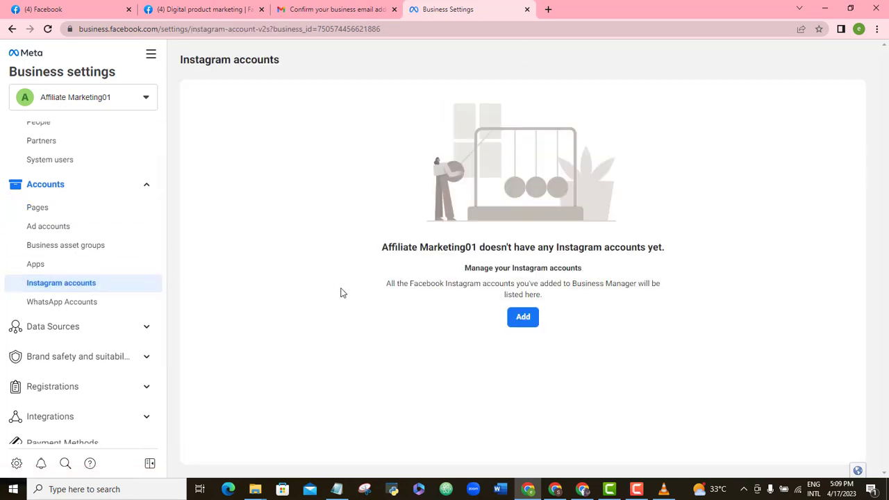
{"action": "left_click", "coordinate": [524, 321]}
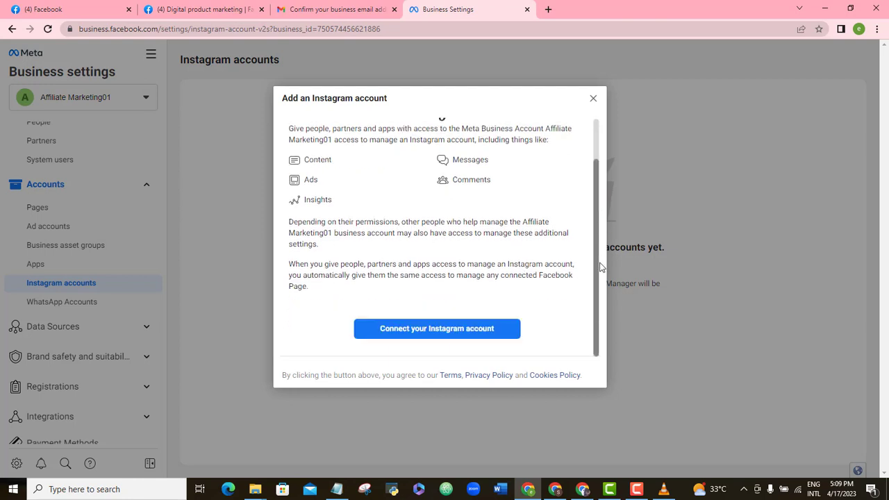
{"action": "scroll", "coordinate": [601, 271], "scroll_direction": "down", "scroll_amount": 1}
{"action": "left_click", "coordinate": [481, 333]}
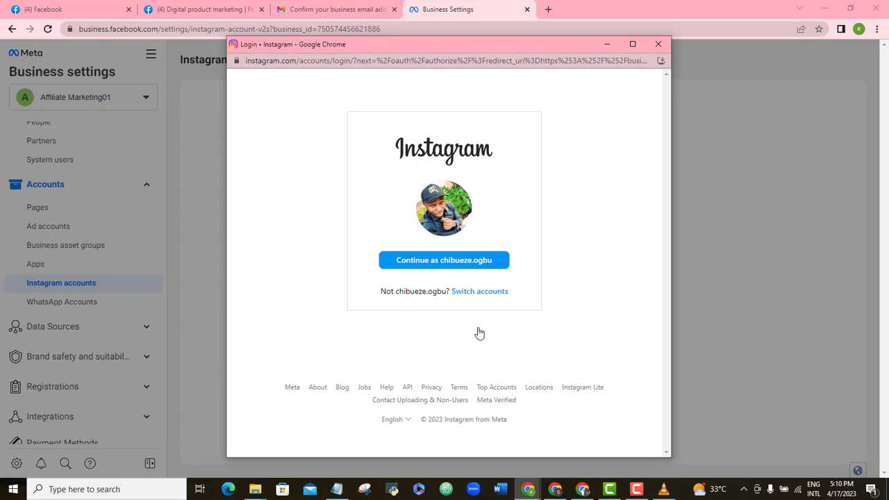
{"action": "left_click", "coordinate": [444, 263]}
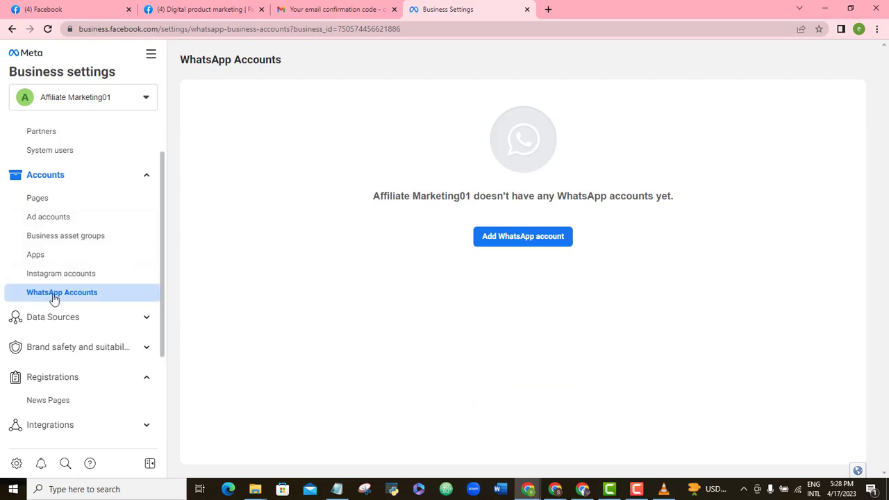
Step: Add a WhatsApp Business App account with country Nigeria (+234) and the business phone number
{"action": "scroll", "coordinate": [66, 274], "scroll_direction": "down", "scroll_amount": 1}
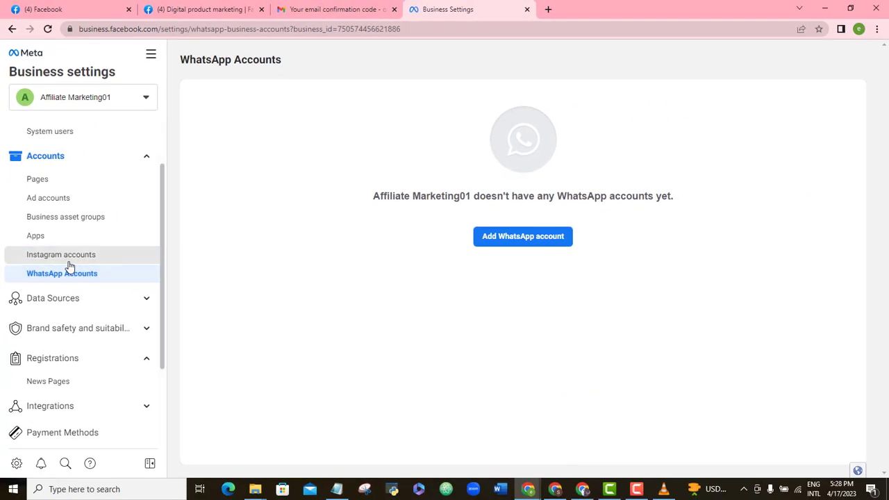
{"action": "left_click", "coordinate": [537, 243]}
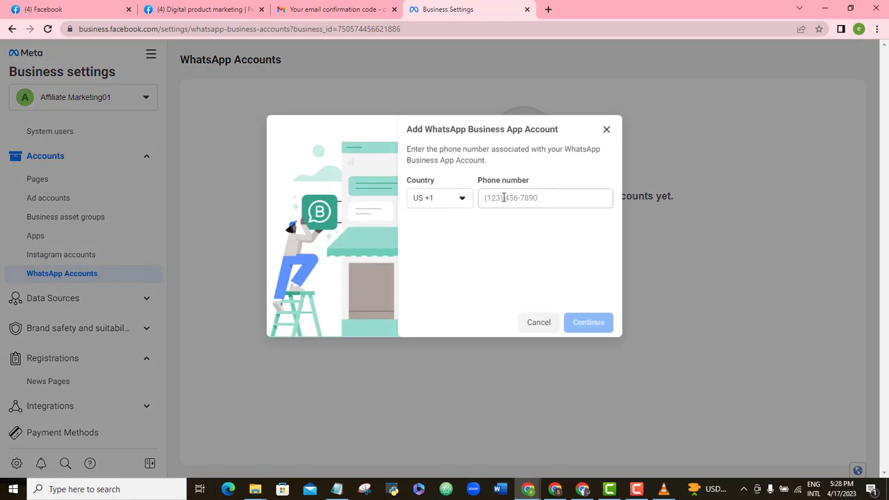
{"action": "left_click", "coordinate": [462, 201]}
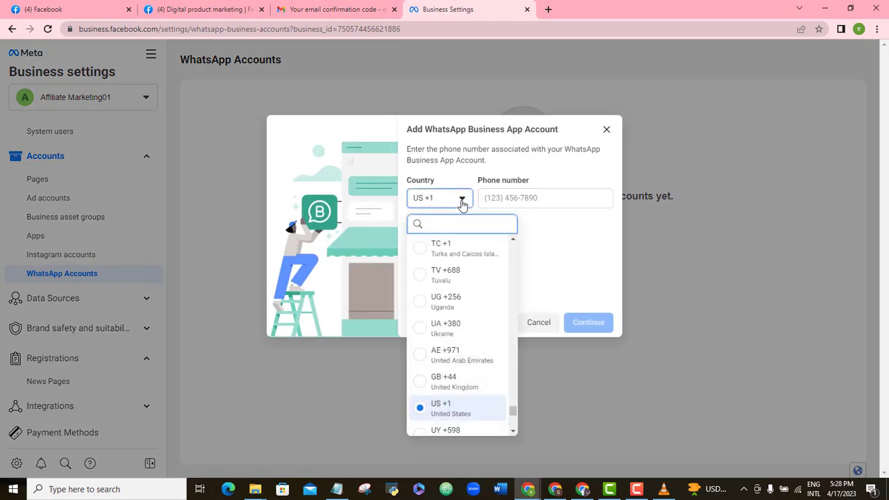
{"action": "left_click", "coordinate": [441, 224]}
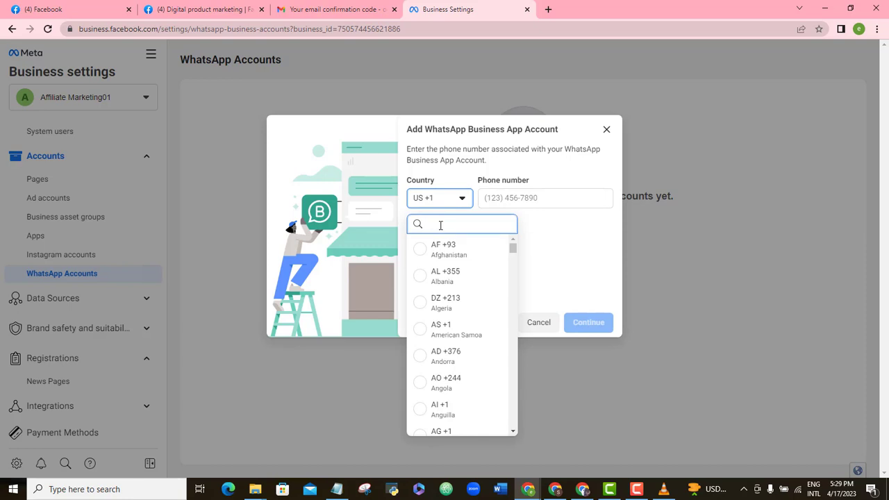
{"action": "type", "text": "ng"}
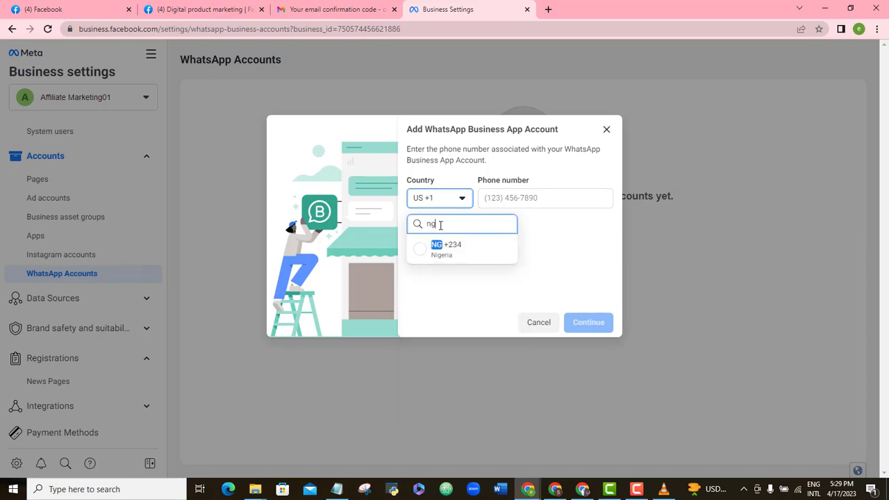
{"action": "left_click", "coordinate": [452, 255]}
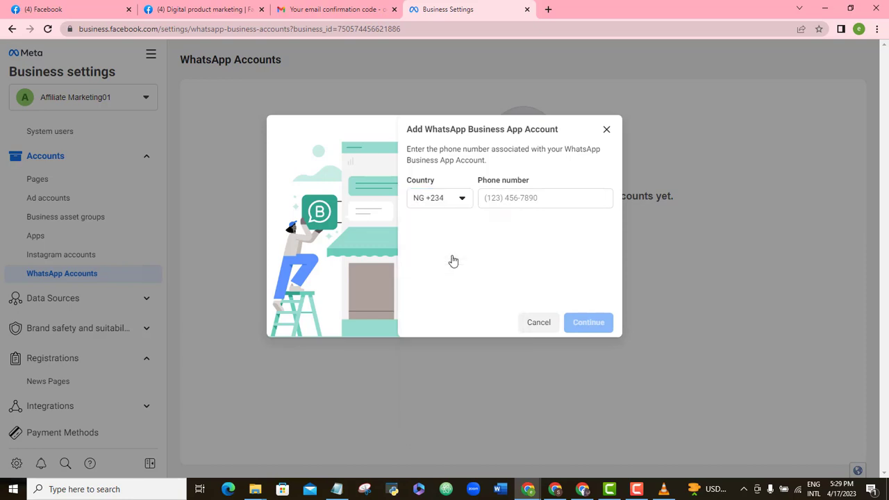
{"action": "left_click", "coordinate": [576, 200]}
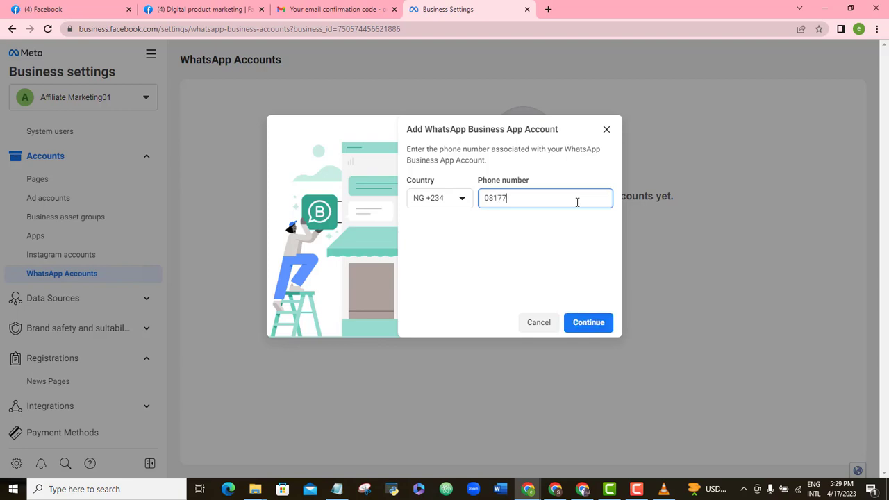
{"action": "left_click", "coordinate": [590, 323]}
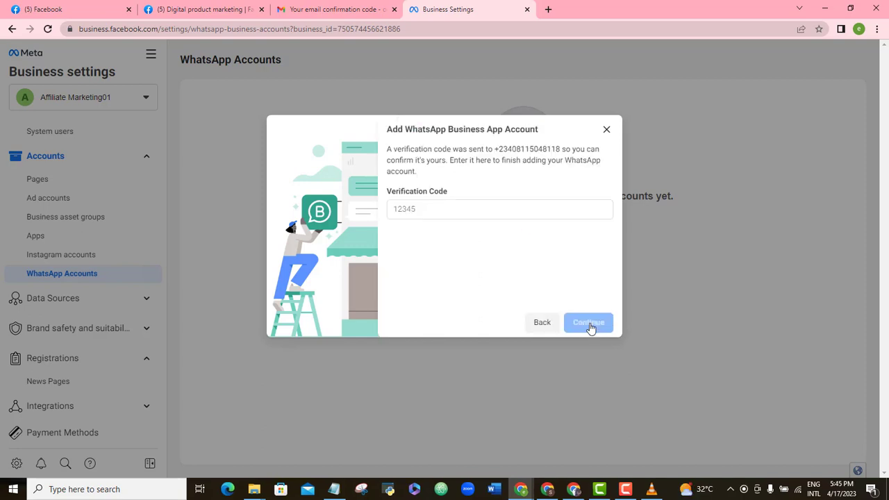
Step: Enter the verification code sent to the phone and finish adding the WhatsApp account
{"action": "left_click", "coordinate": [397, 207]}
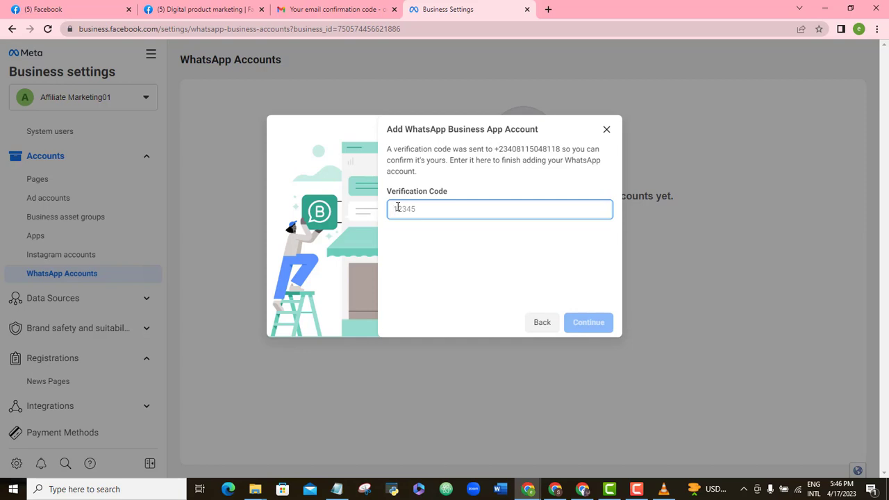
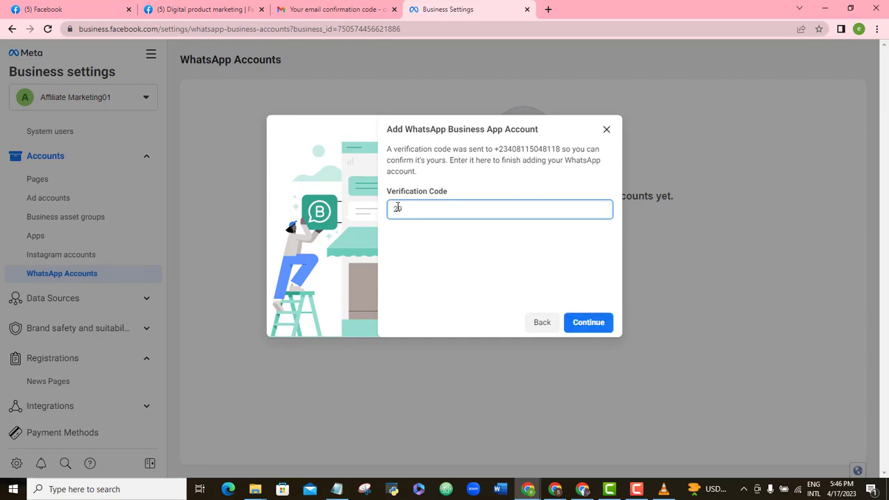
{"action": "left_click", "coordinate": [593, 322]}
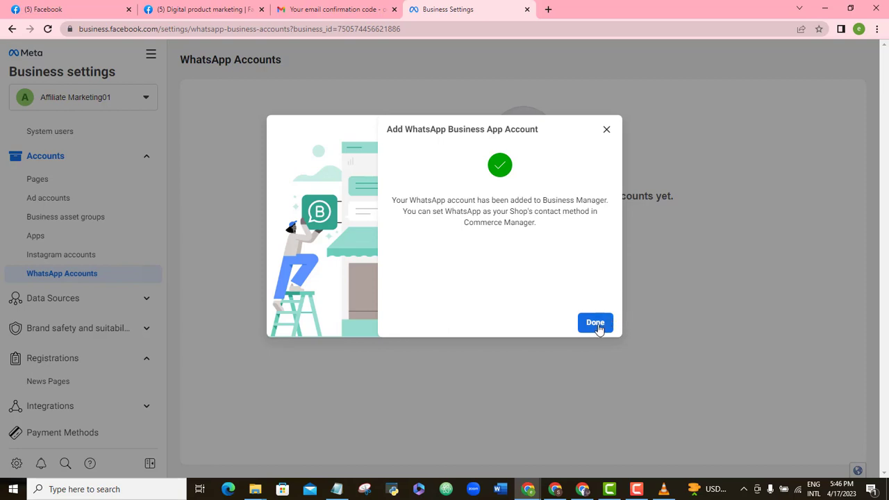
{"action": "left_click", "coordinate": [600, 328]}
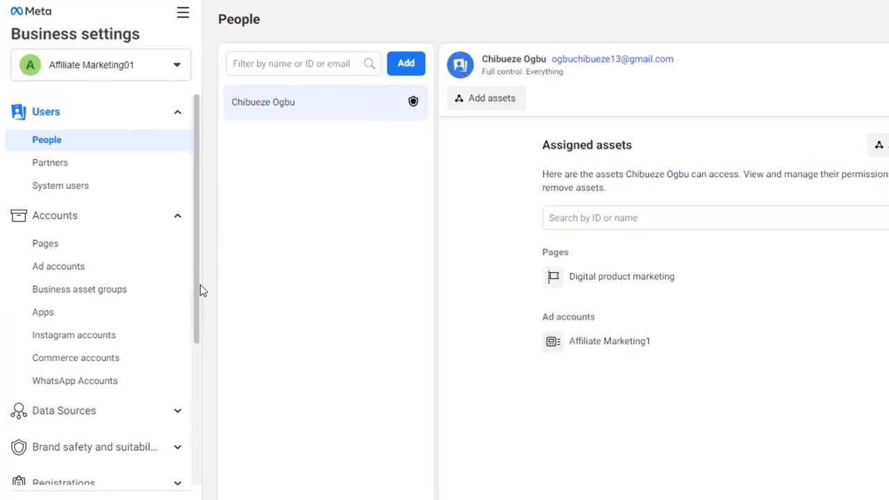
Step: Open the Ad accounts section and show its Add options
{"action": "scroll", "coordinate": [201, 294], "scroll_direction": "down", "scroll_amount": 1}
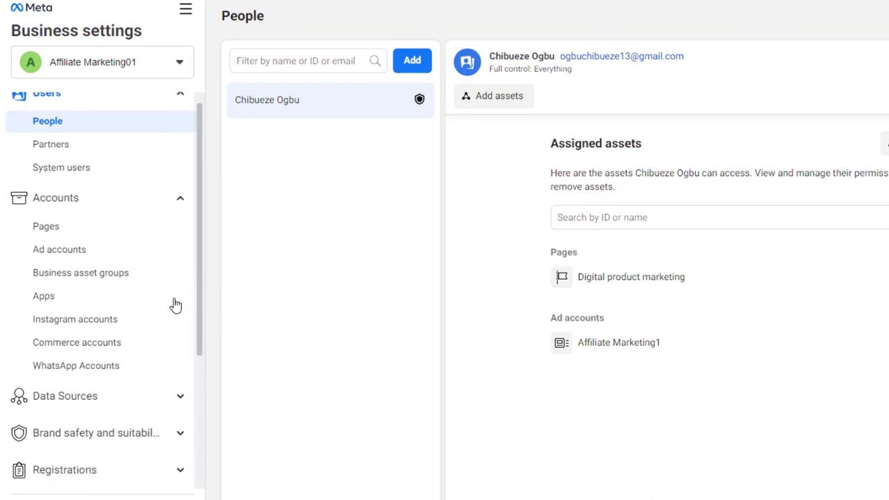
{"action": "left_click", "coordinate": [60, 254]}
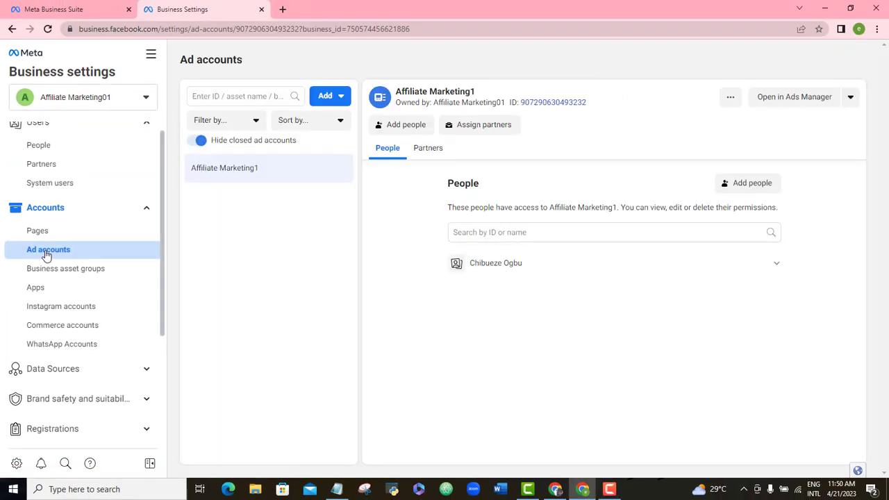
{"action": "left_click", "coordinate": [342, 99]}
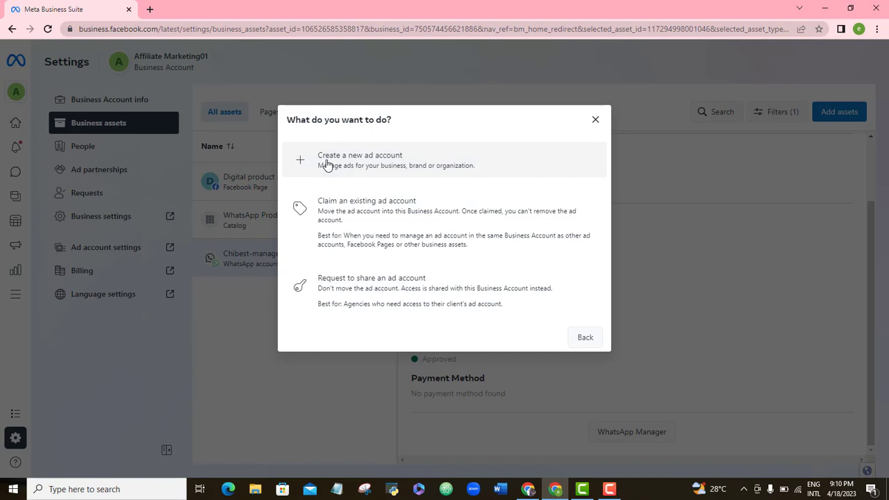
Step: Create ad account 'Affiliate Marketing1' in NGN Nigerian Naira, agreeing to Meta's terms
{"action": "left_click", "coordinate": [327, 165]}
{"action": "left_click", "coordinate": [387, 159]}
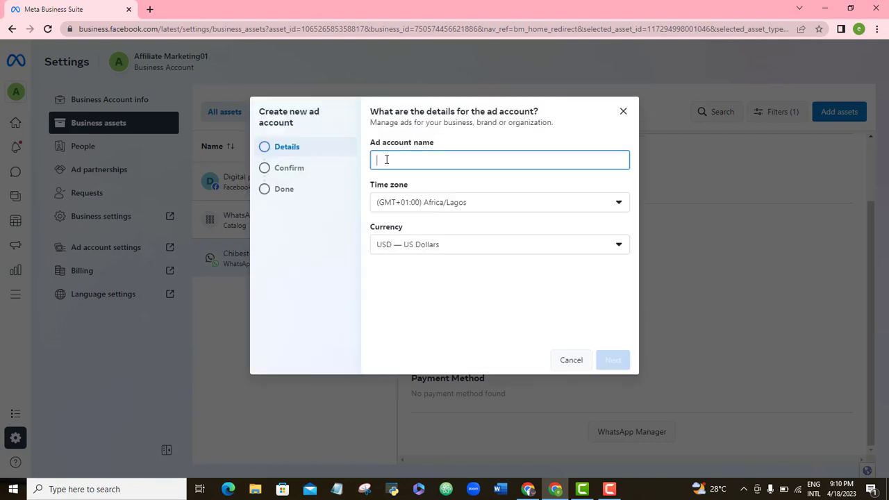
{"action": "type", "text": "Affiliat"}
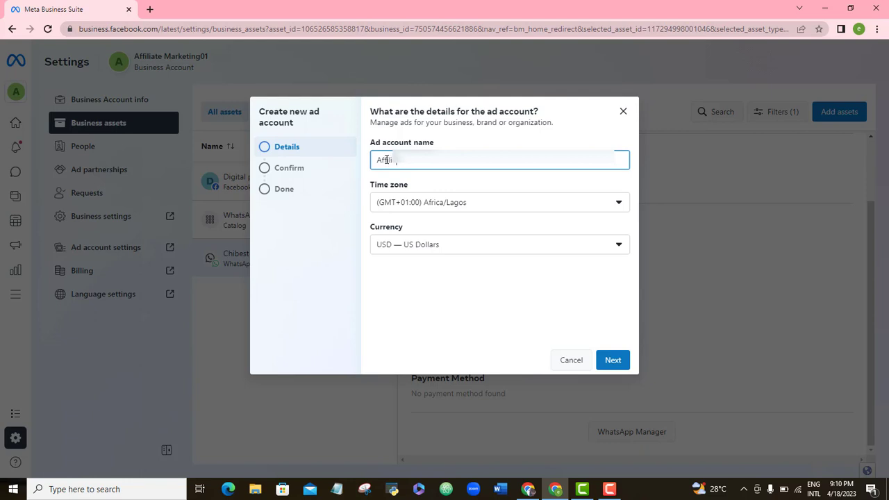
{"action": "type", "text": "e Marke"}
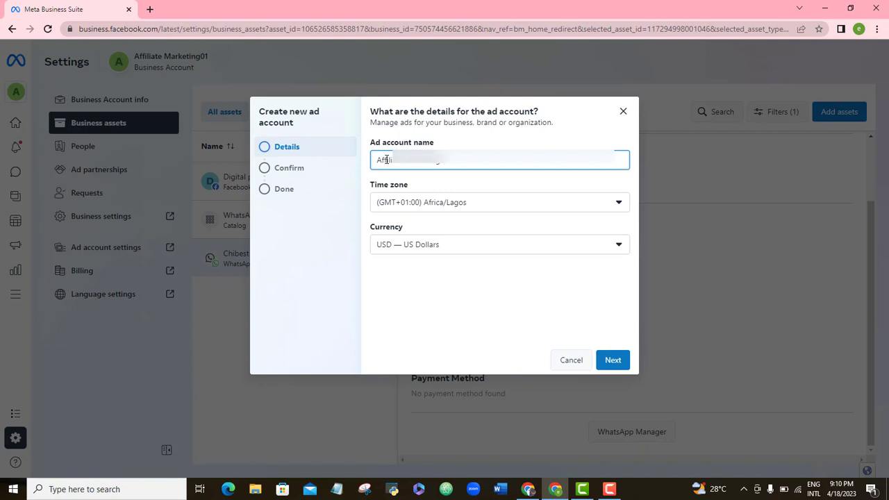
{"action": "type", "text": " p"}
{"action": "left_click", "coordinate": [601, 250]}
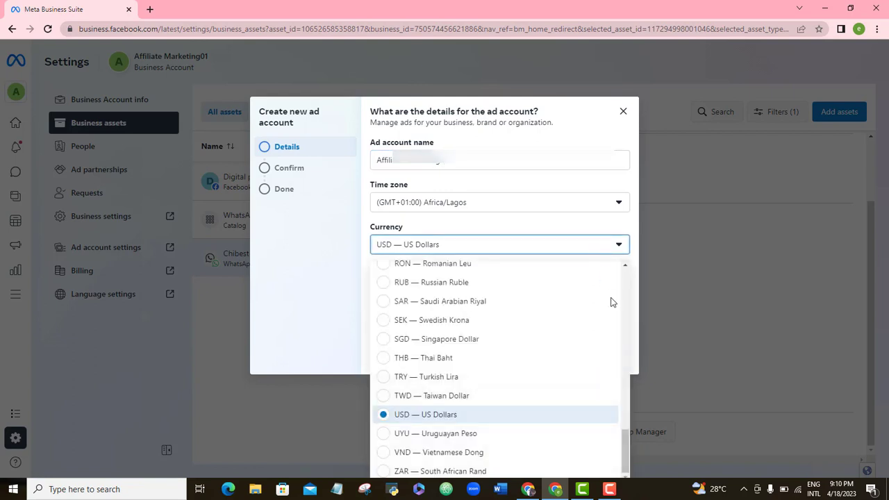
{"action": "left_click_drag", "start_coordinate": [628, 448], "coordinate": [618, 392]}
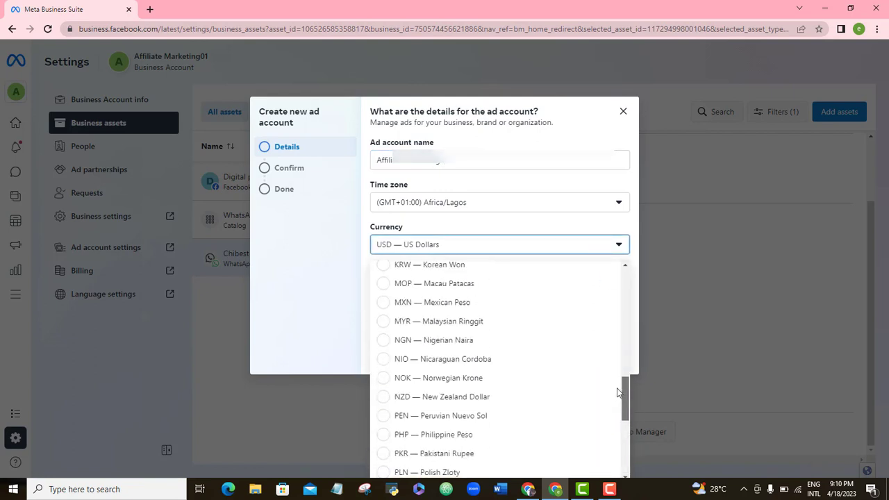
{"action": "left_click", "coordinate": [458, 341]}
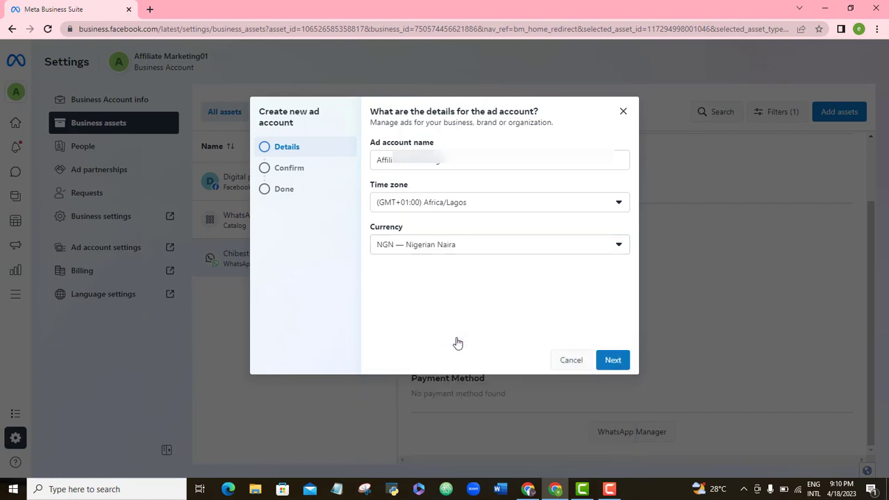
{"action": "left_click", "coordinate": [618, 361]}
{"action": "left_click", "coordinate": [375, 294]}
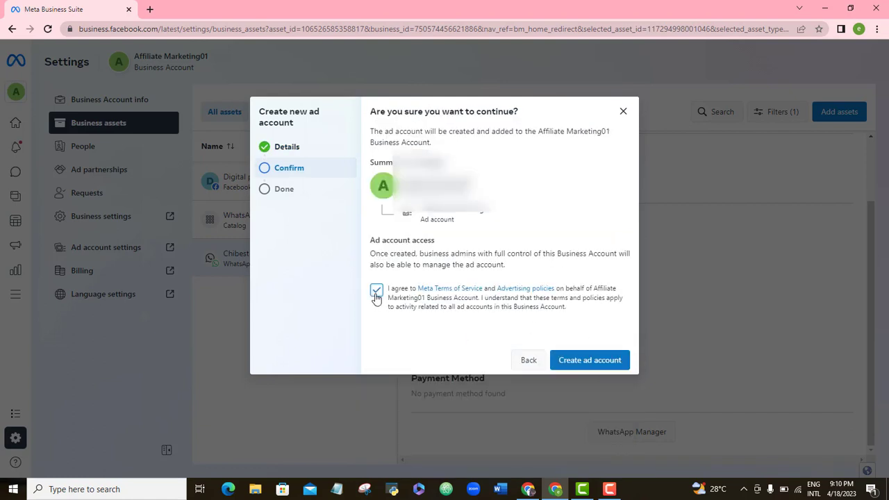
{"action": "left_click", "coordinate": [594, 361]}
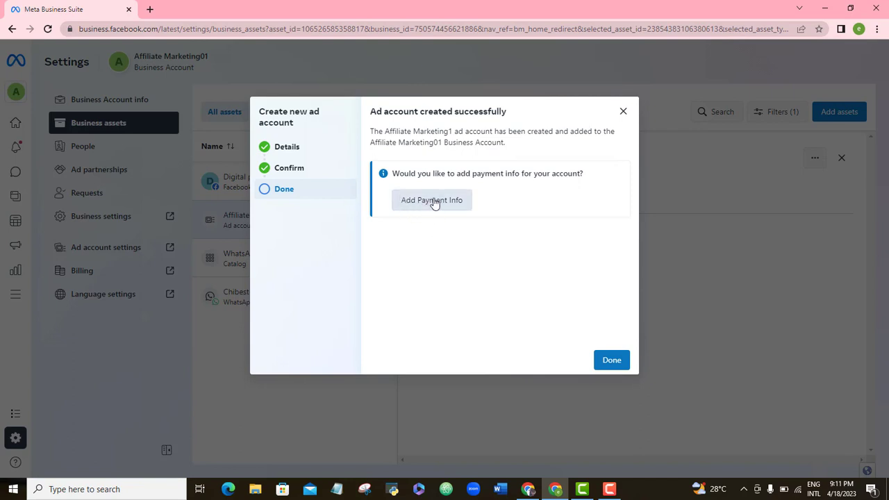
Step: Close the Create new ad account dialog with Done
{"action": "left_click", "coordinate": [621, 363]}
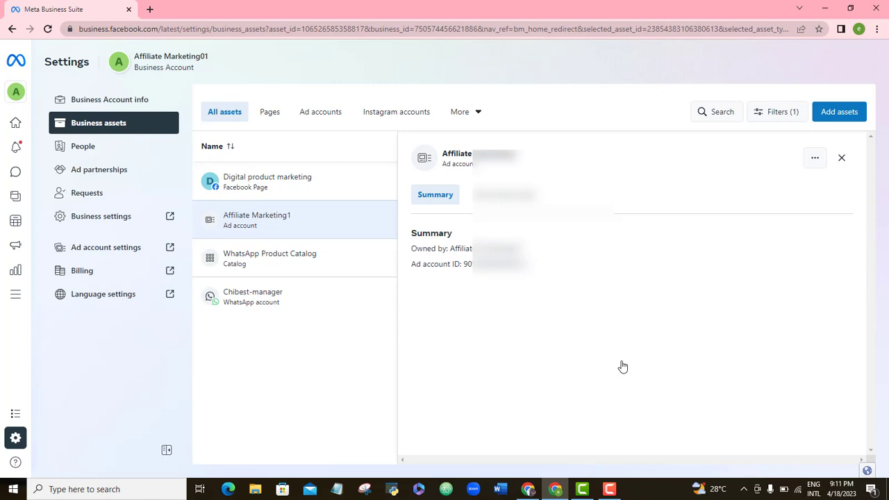
Step: Add a Pixel asset from Advertising, choosing Meta Pixel as the connection method
{"action": "left_click", "coordinate": [845, 115]}
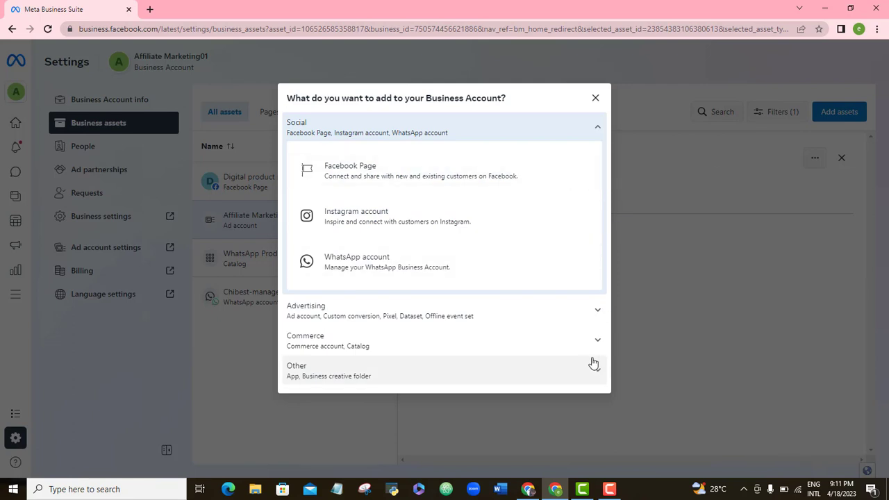
{"action": "left_click", "coordinate": [597, 319]}
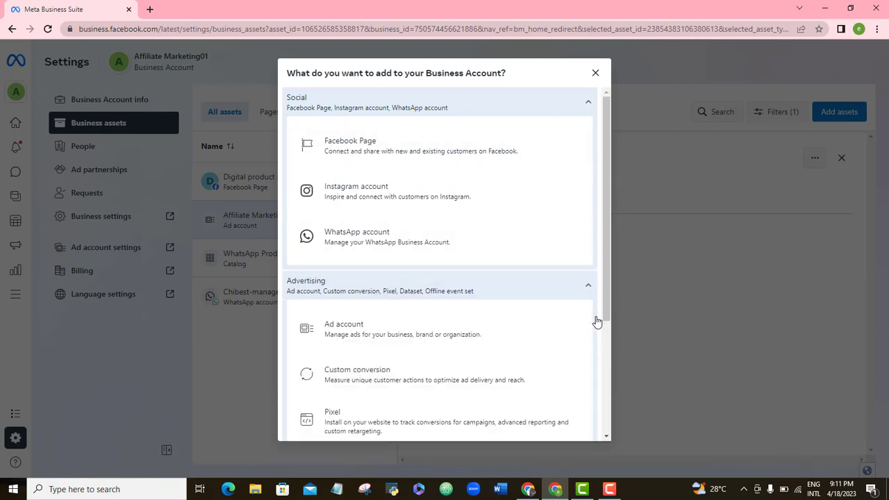
{"action": "left_click_drag", "start_coordinate": [610, 250], "coordinate": [621, 334]}
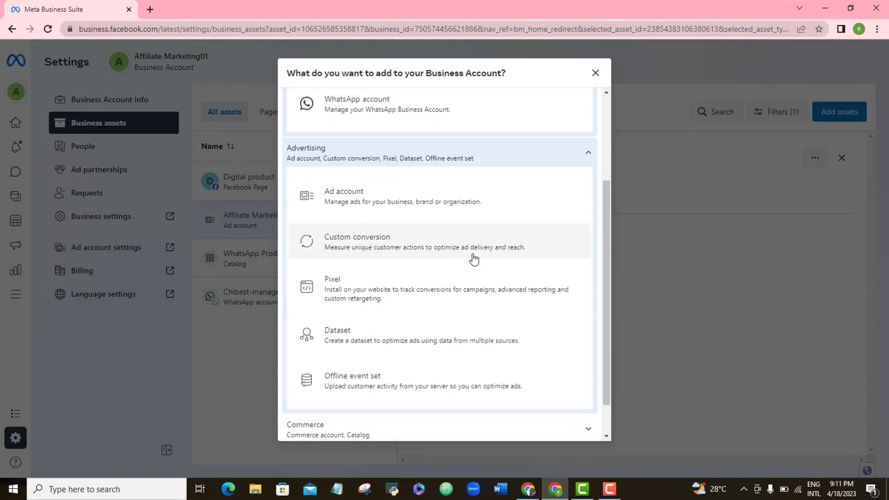
{"action": "left_click", "coordinate": [436, 291]}
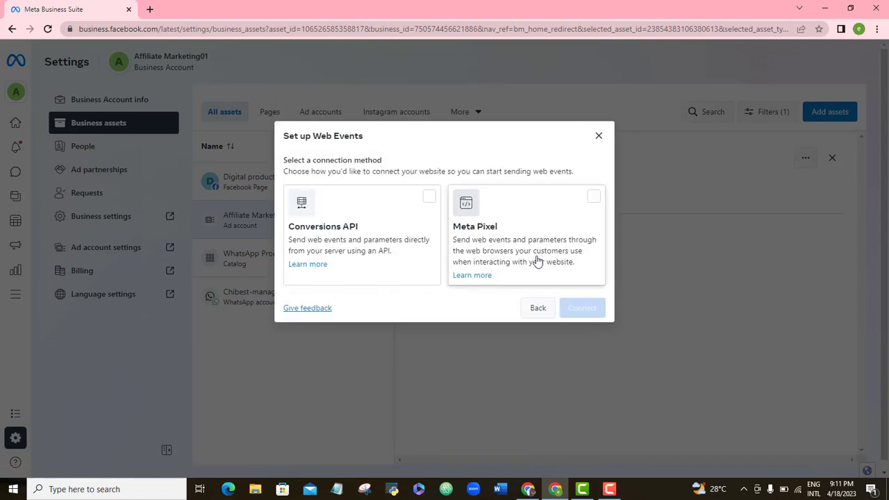
{"action": "left_click", "coordinate": [594, 201]}
{"action": "left_click", "coordinate": [589, 308]}
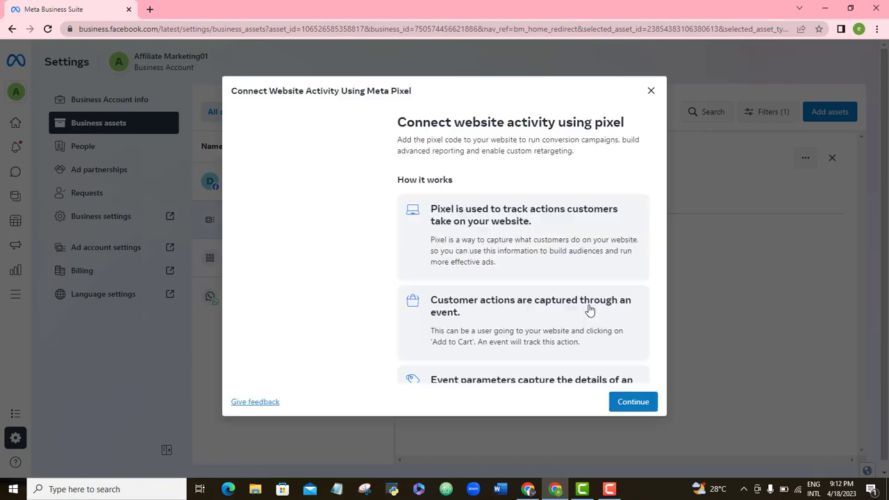
Step: Name the new pixel 'Affiliate Marketing1', leaving the website address blank
{"action": "left_click", "coordinate": [633, 402]}
{"action": "left_click", "coordinate": [389, 196]}
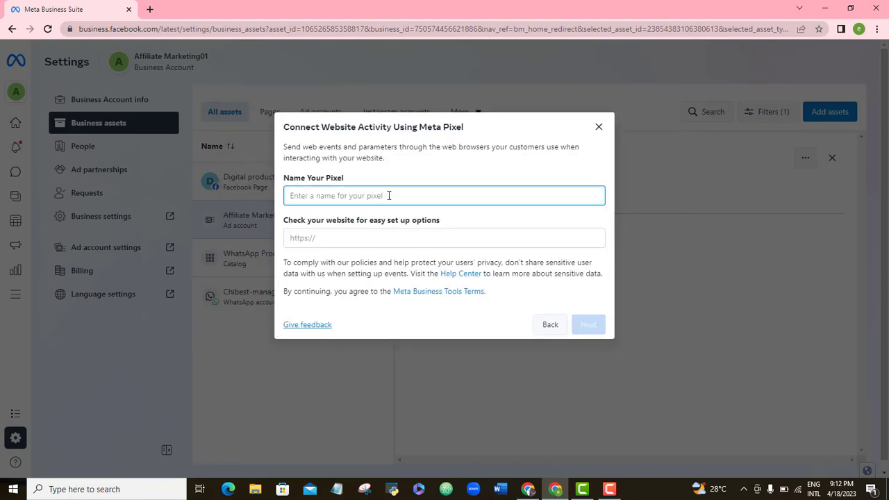
{"action": "type", "text": "Affiliate Marketing1"}
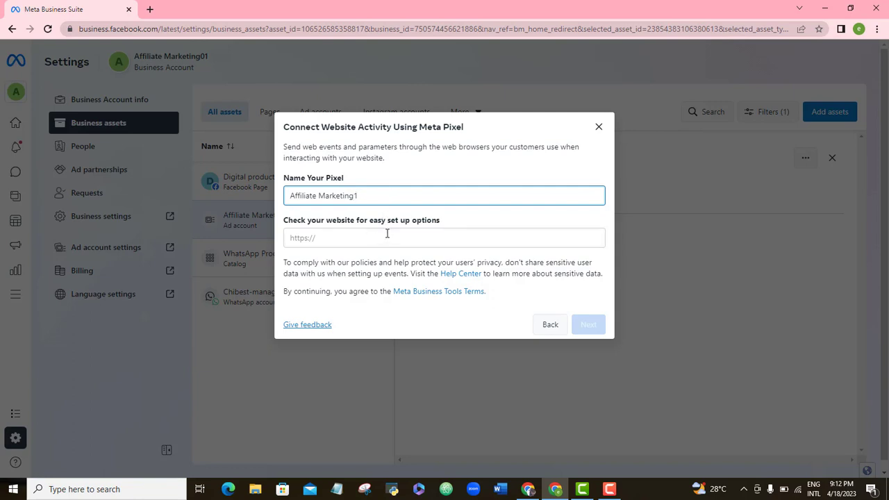
{"action": "left_click", "coordinate": [357, 237]}
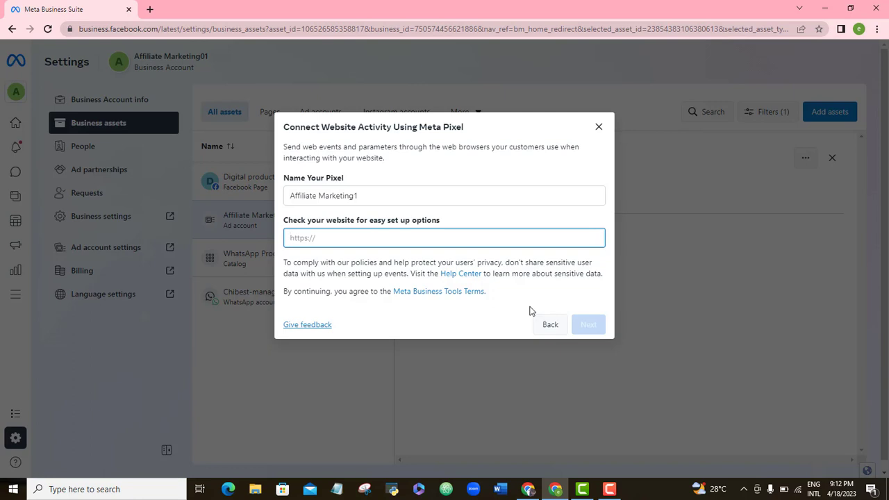
{"action": "key", "text": "shift+Tab"}
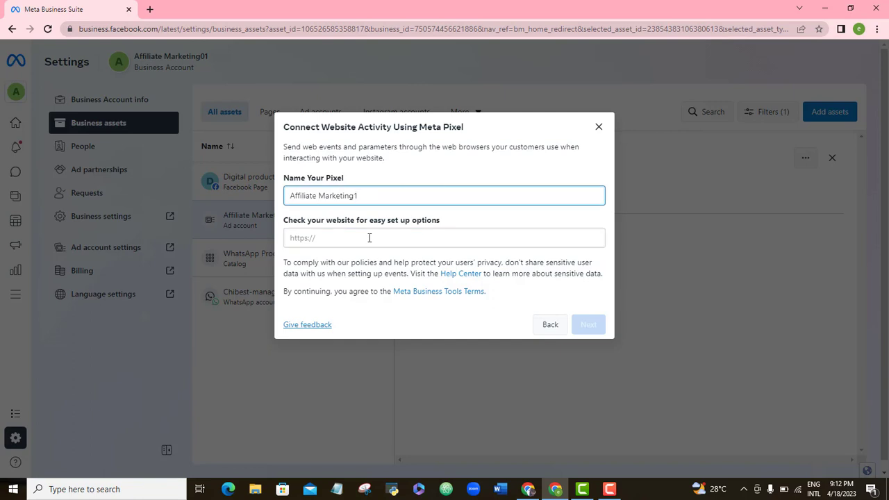
{"action": "left_click", "coordinate": [358, 239]}
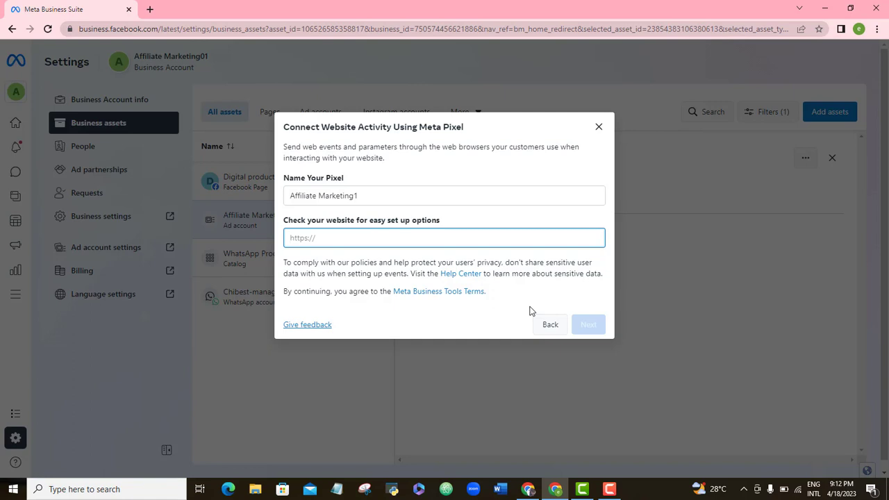
{"action": "key", "text": "shift+Tab"}
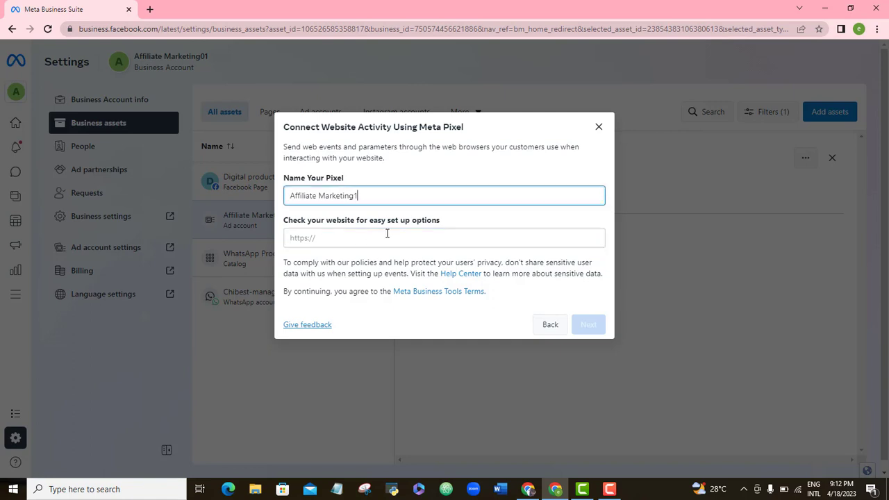
{"action": "left_click", "coordinate": [358, 238]}
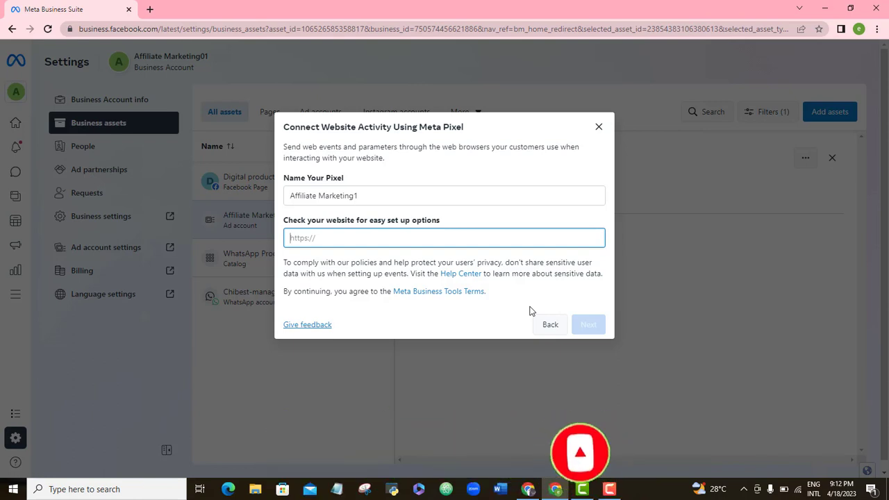
{"action": "key", "text": "shift+Tab"}
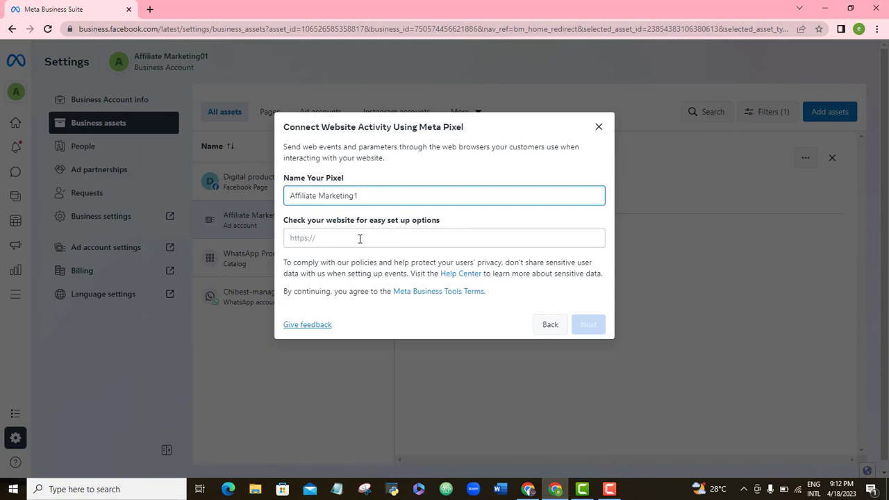
{"action": "left_click", "coordinate": [359, 238]}
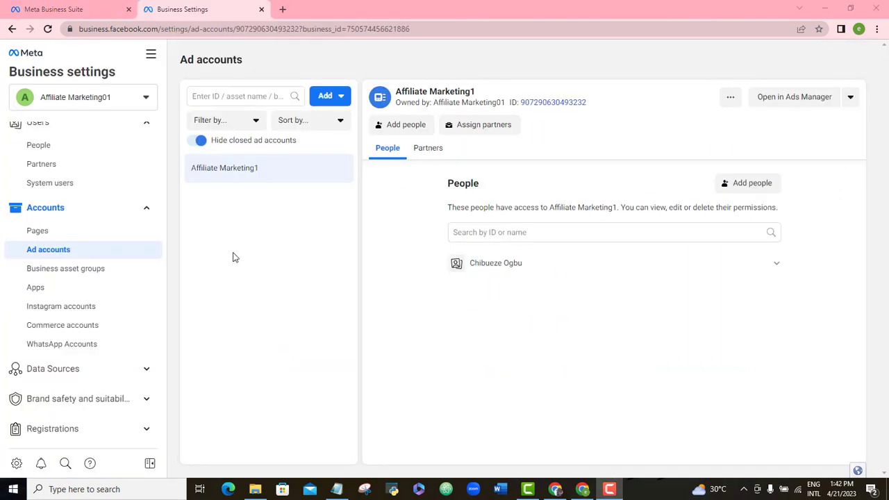
Step: Open Ads Manager for the Affiliate Marketing1 ad account from the All tools menu
{"action": "left_click", "coordinate": [150, 61]}
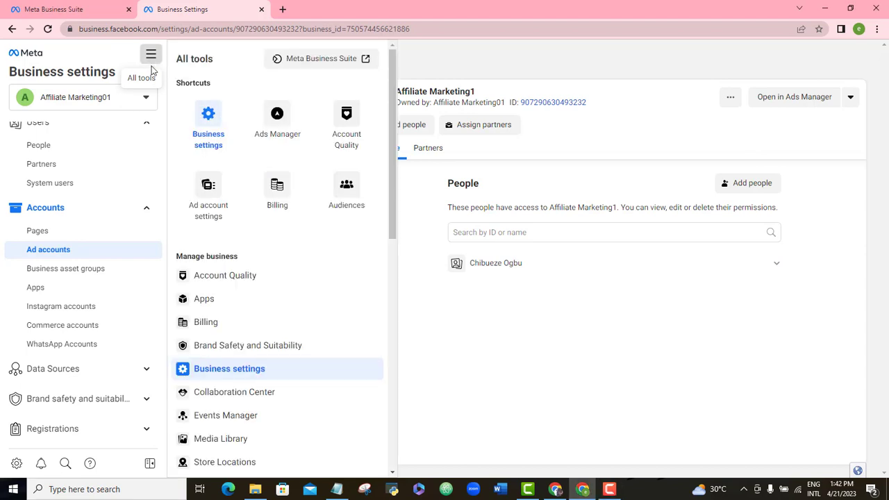
{"action": "left_click", "coordinate": [290, 132]}
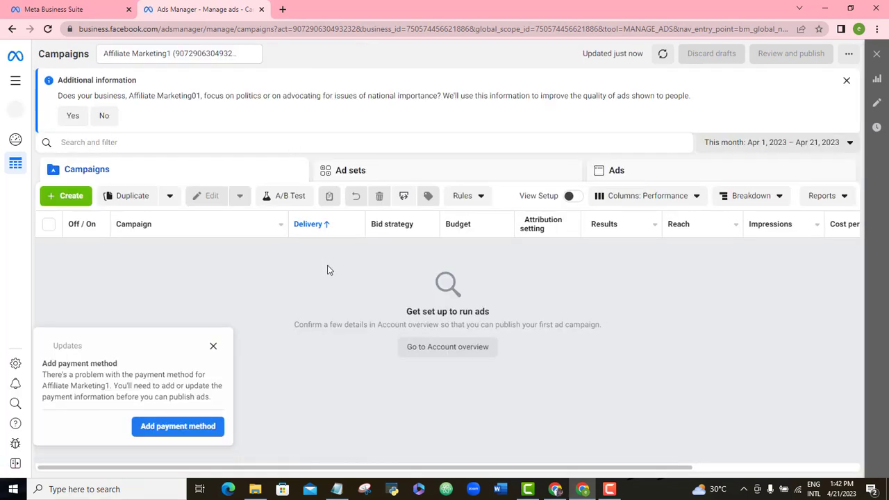
Step: Begin a debit or credit card payment method with Nigeria, Naira and Lagos time, leaving the card form unsaved
{"action": "left_click", "coordinate": [177, 425]}
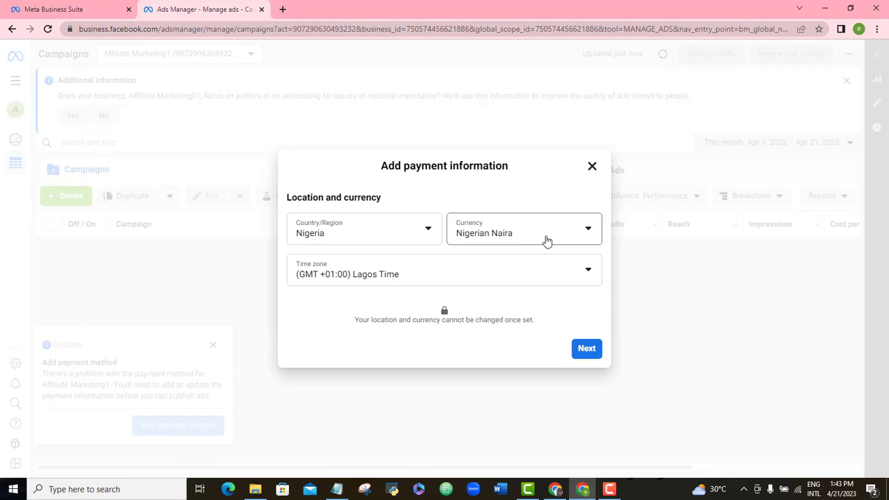
{"action": "left_click", "coordinate": [587, 349]}
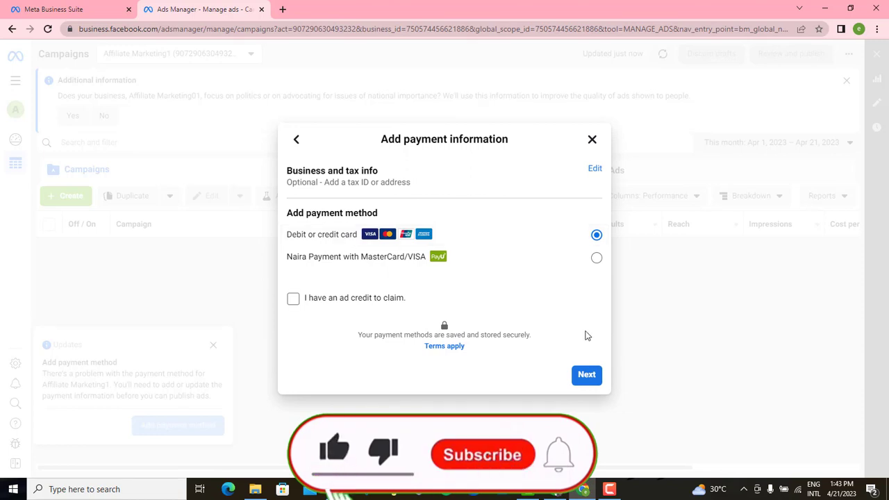
{"action": "left_click", "coordinate": [584, 379]}
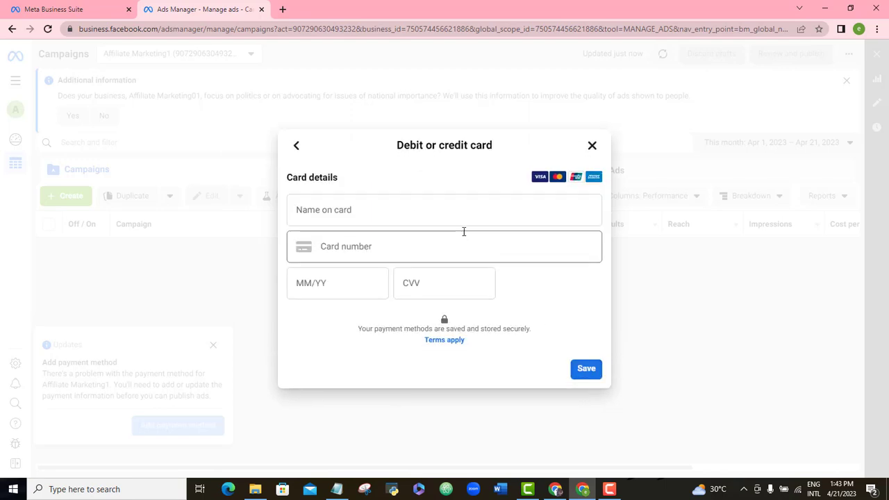
{"action": "key", "text": "Escape"}
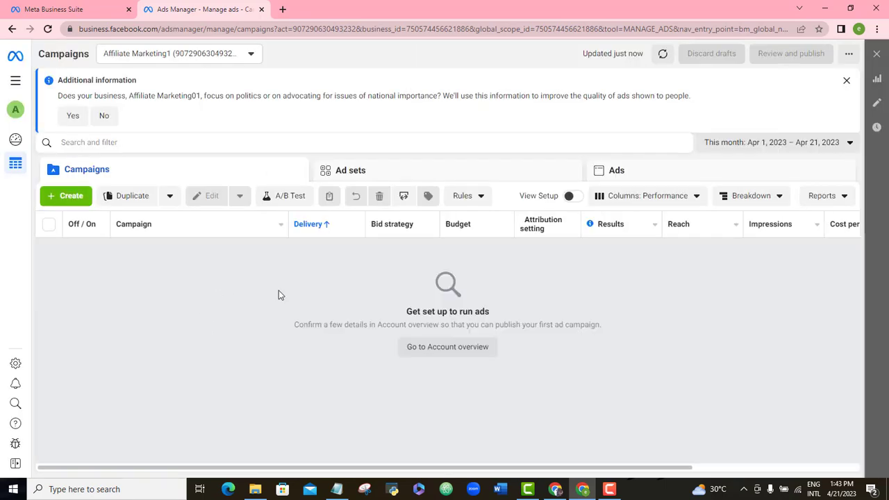
Step: Start a new campaign and scroll to the six objectives, from Awareness to Sales
{"action": "left_click", "coordinate": [69, 198]}
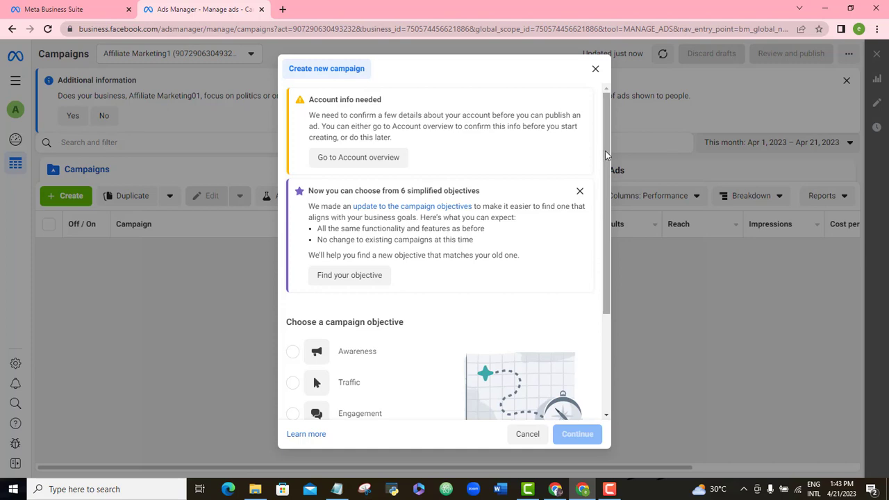
{"action": "left_click_drag", "start_coordinate": [605, 151], "coordinate": [607, 311]}
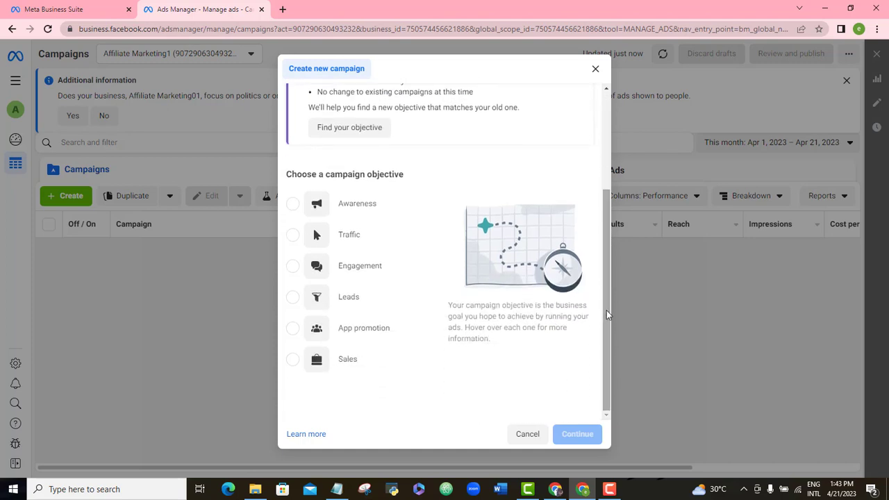